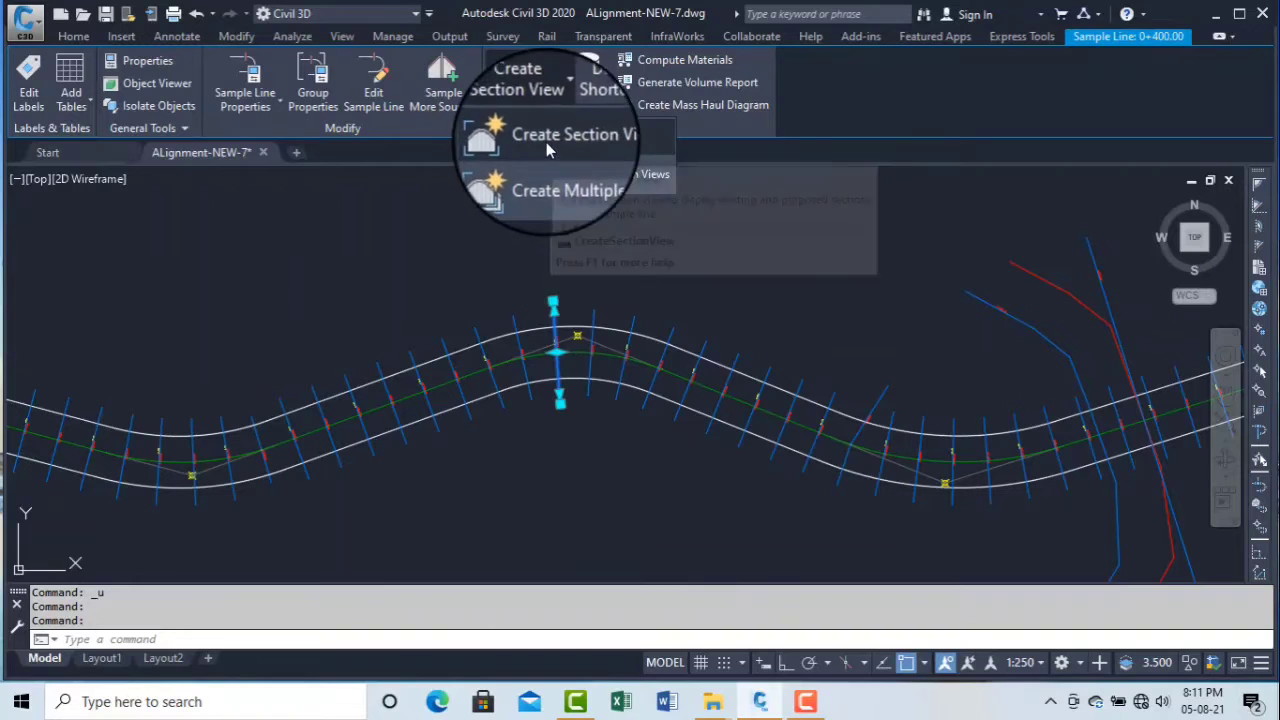
Start a section view for sample line 0+400.00 on ROAD-1, keeping sample line group SL Collection - A and the Road Section style
left_click(546, 142)
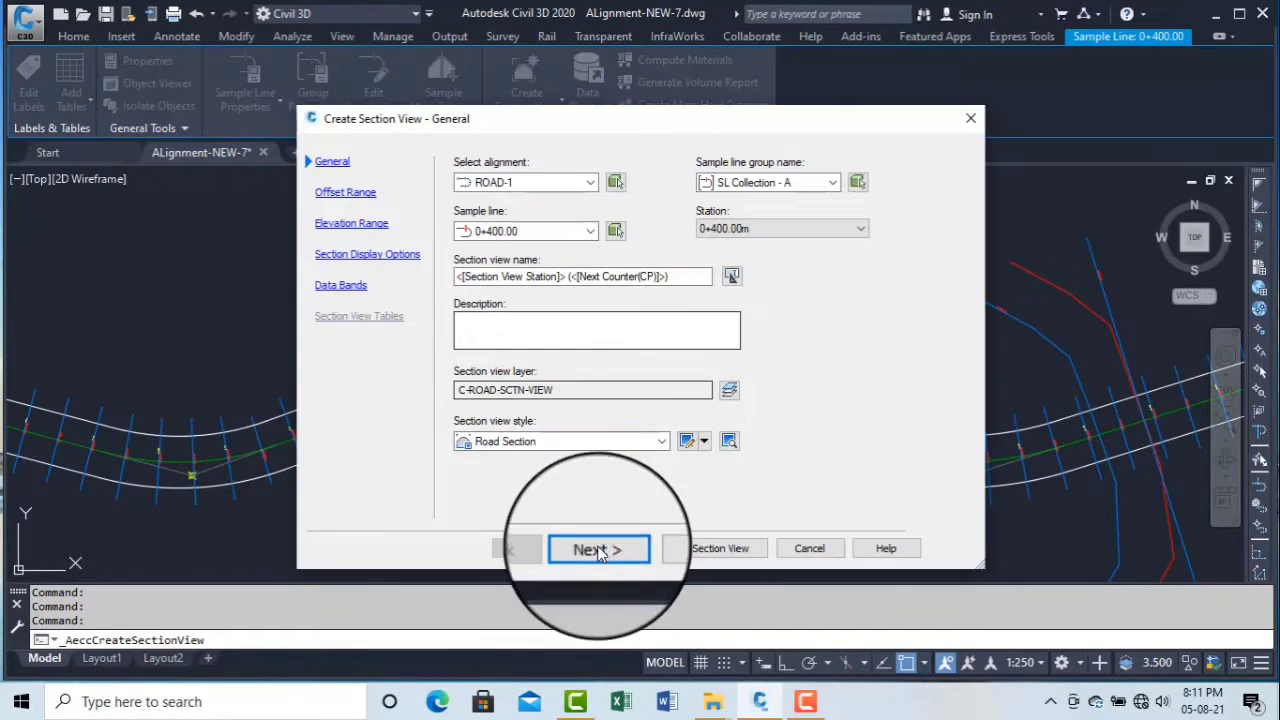
left_click(598, 550)
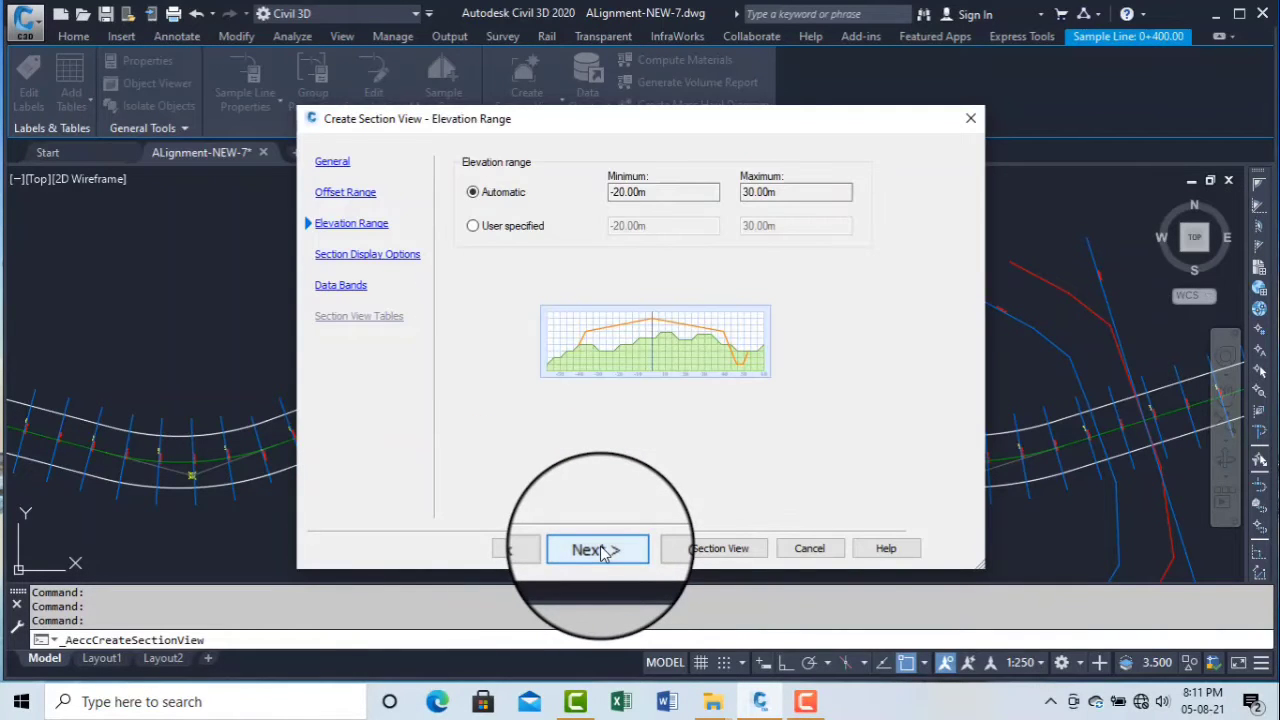
left_click(537, 551)
left_click(537, 551)
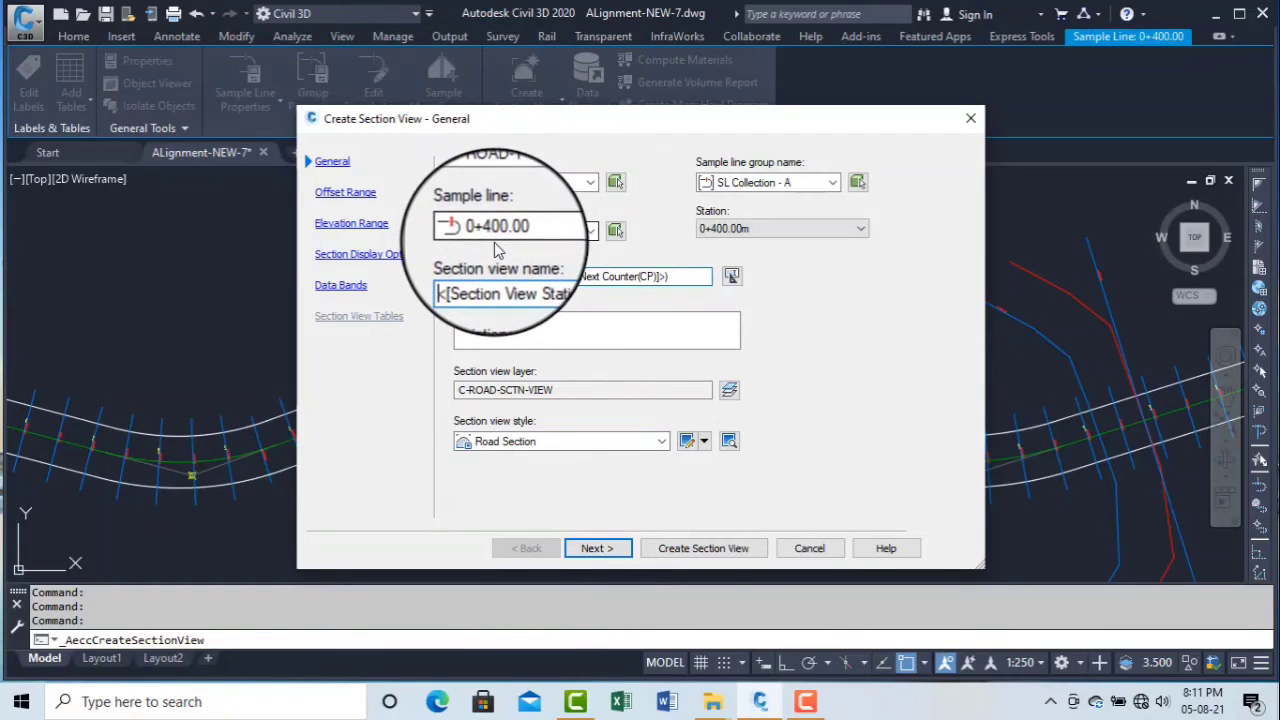
left_click(835, 230)
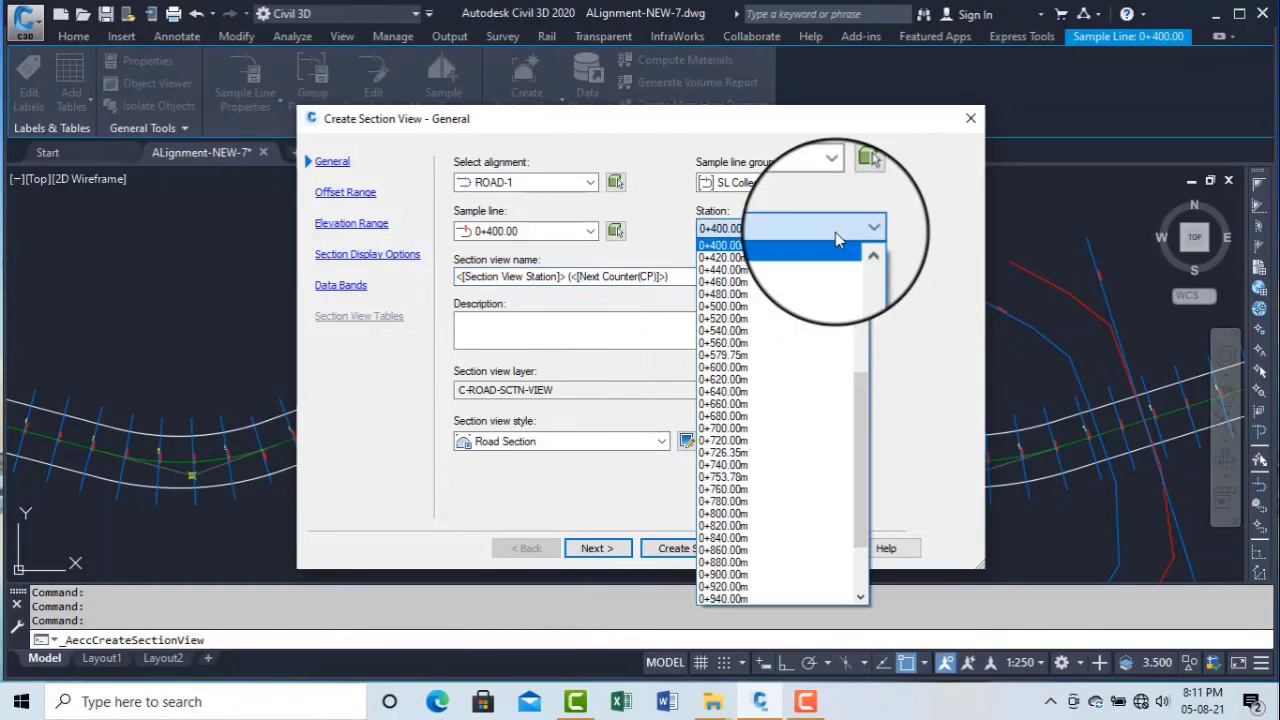
left_click(835, 232)
left_click(590, 230)
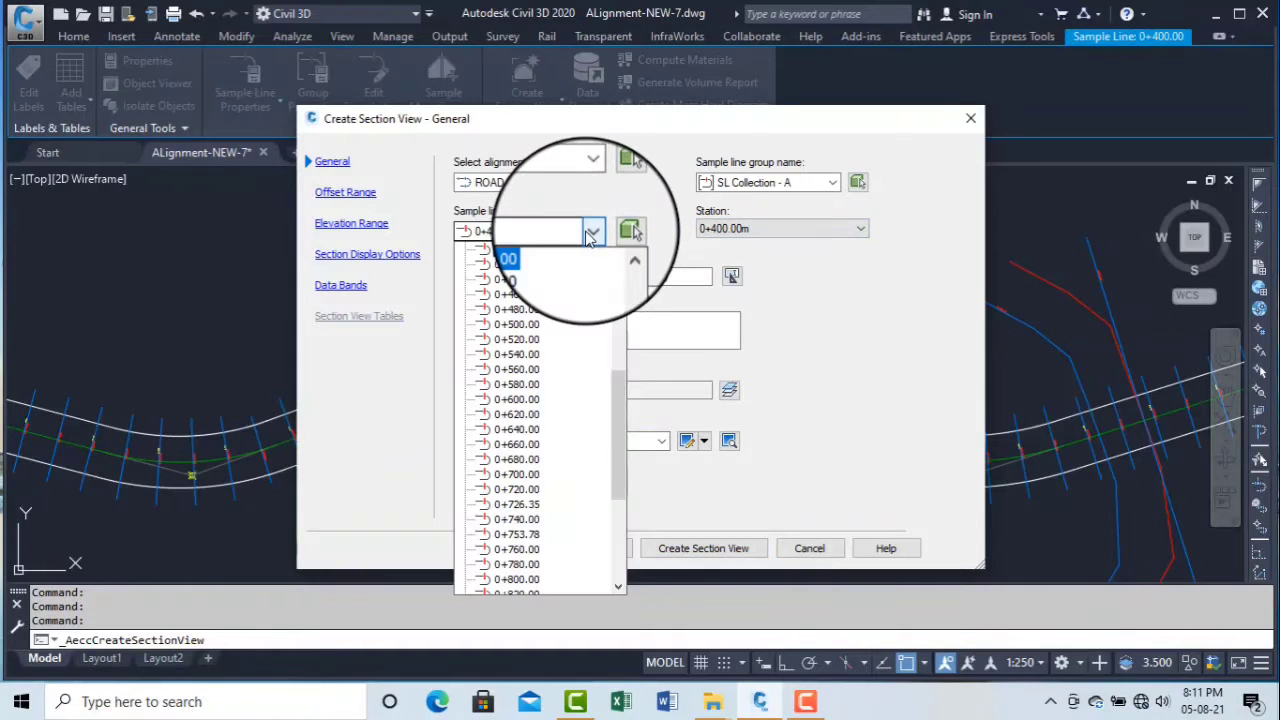
left_click(590, 233)
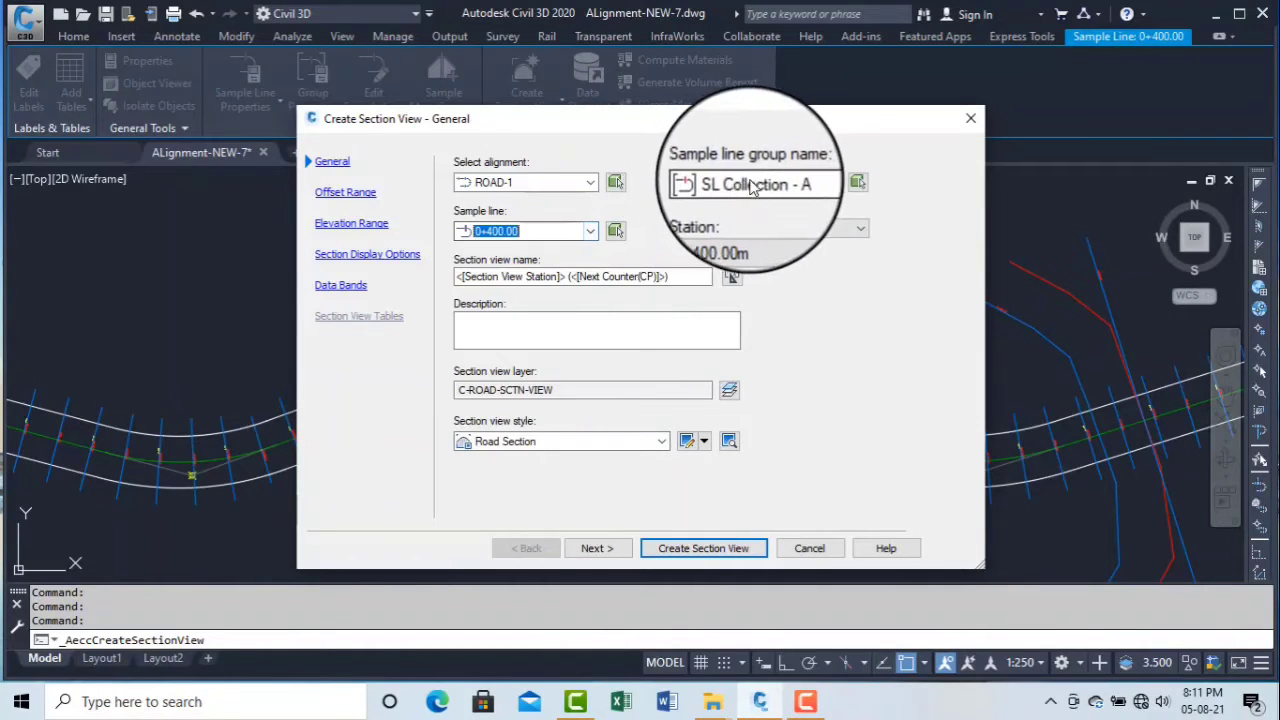
Keep the offset range and elevation range of the section view on Automatic
left_click(597, 549)
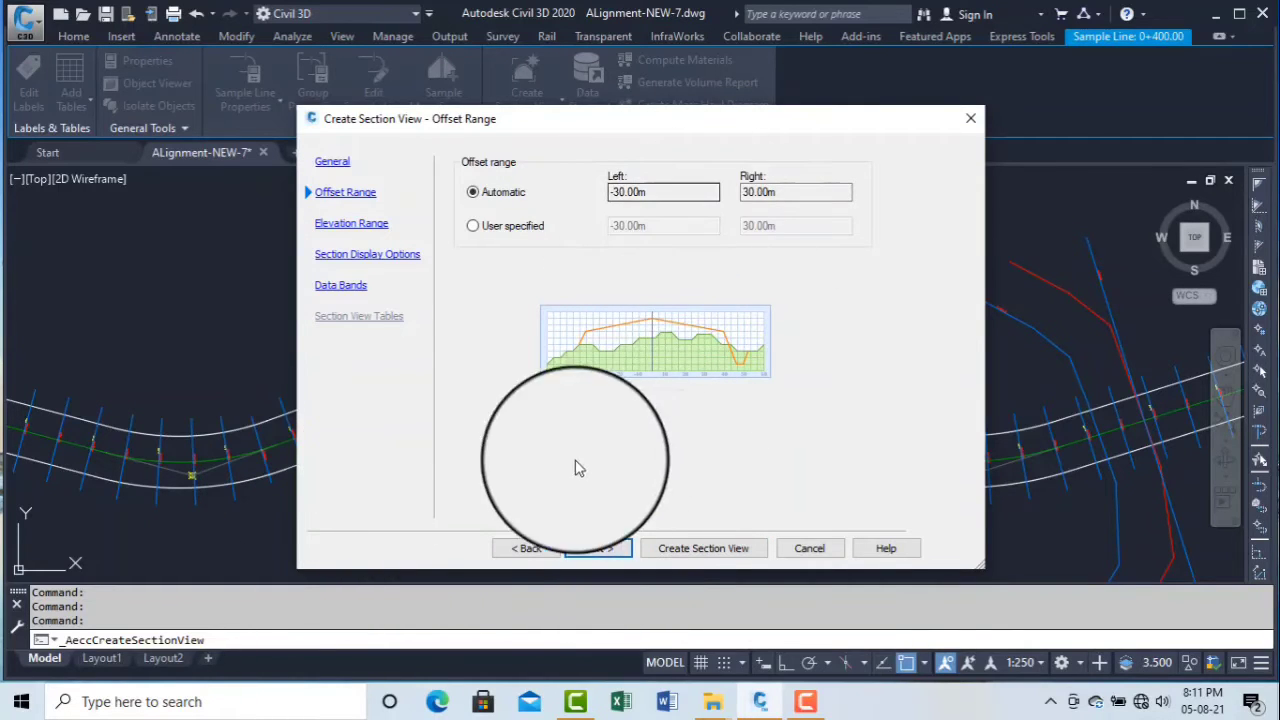
left_click(478, 226)
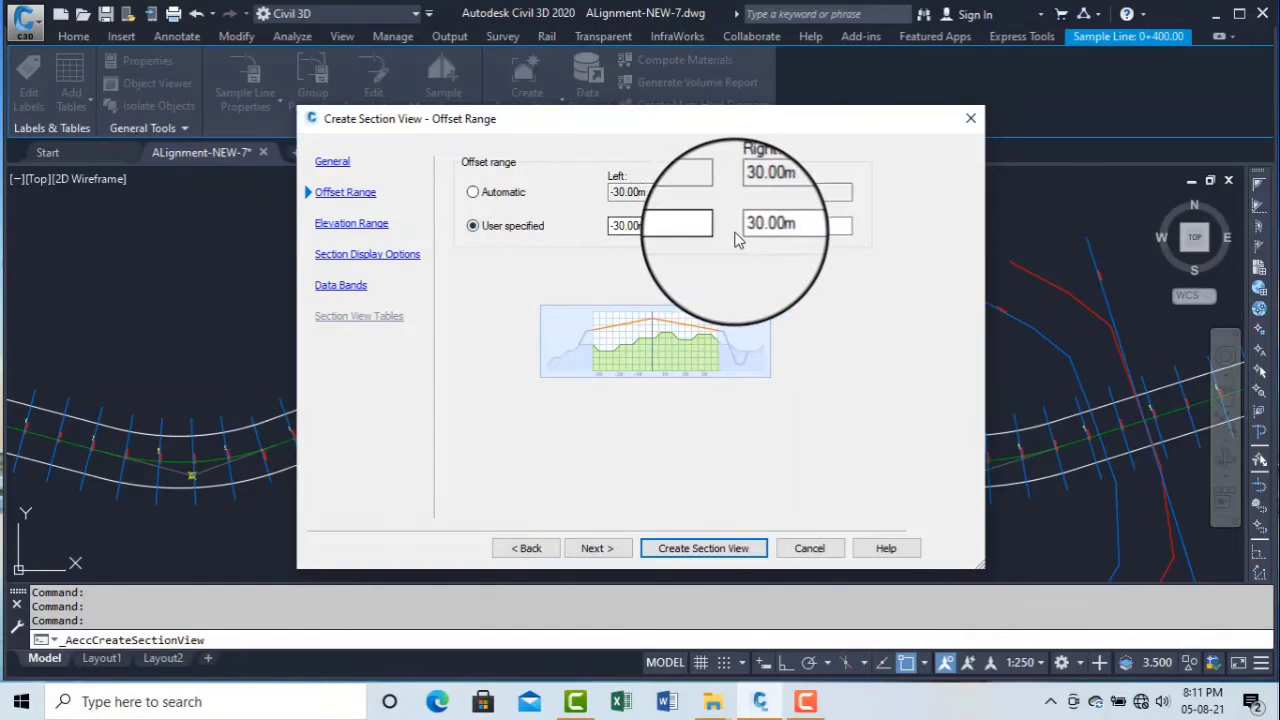
left_click(472, 192)
left_click(594, 550)
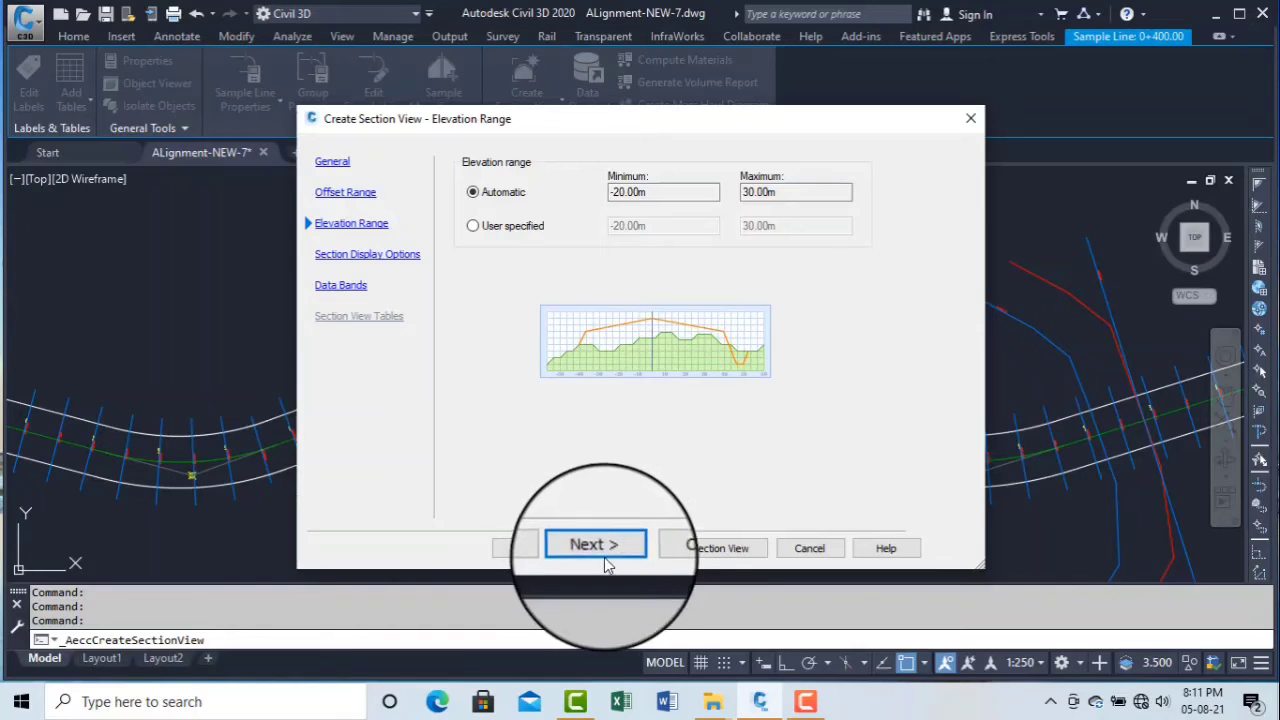
left_click(598, 551)
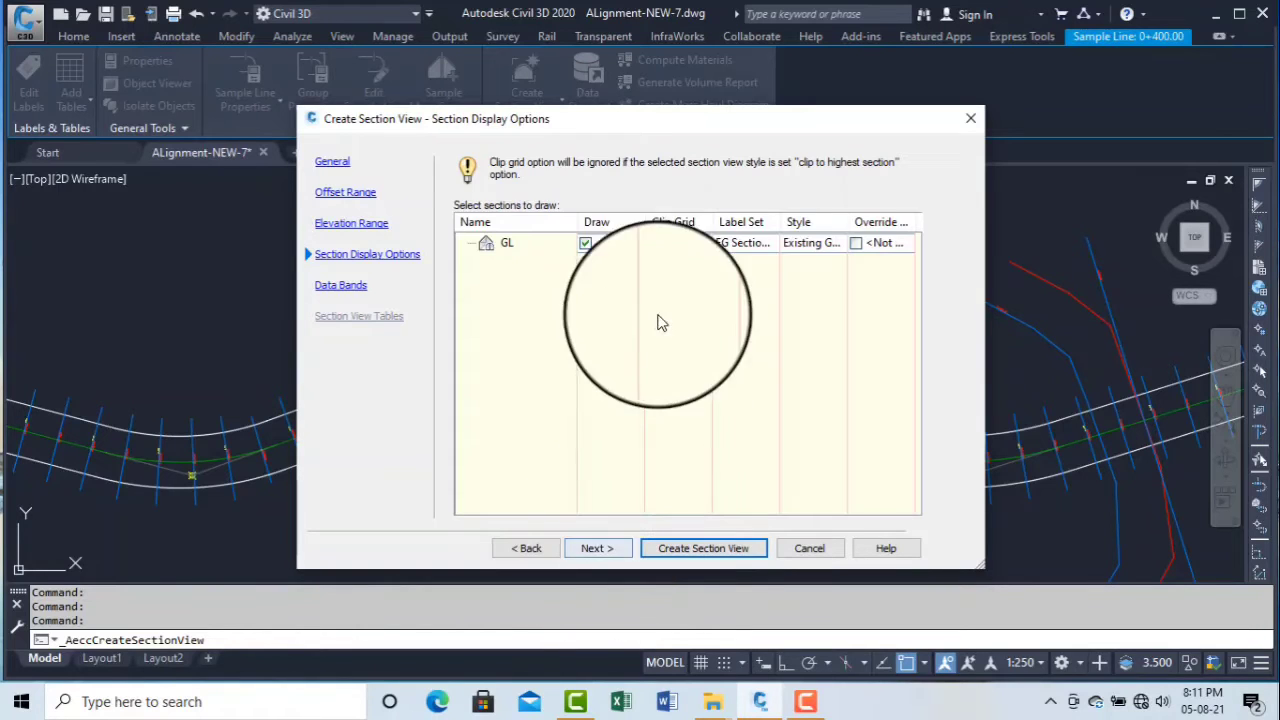
Enable the style override for the GL section and assign it the Existing Ground style
left_click(856, 245)
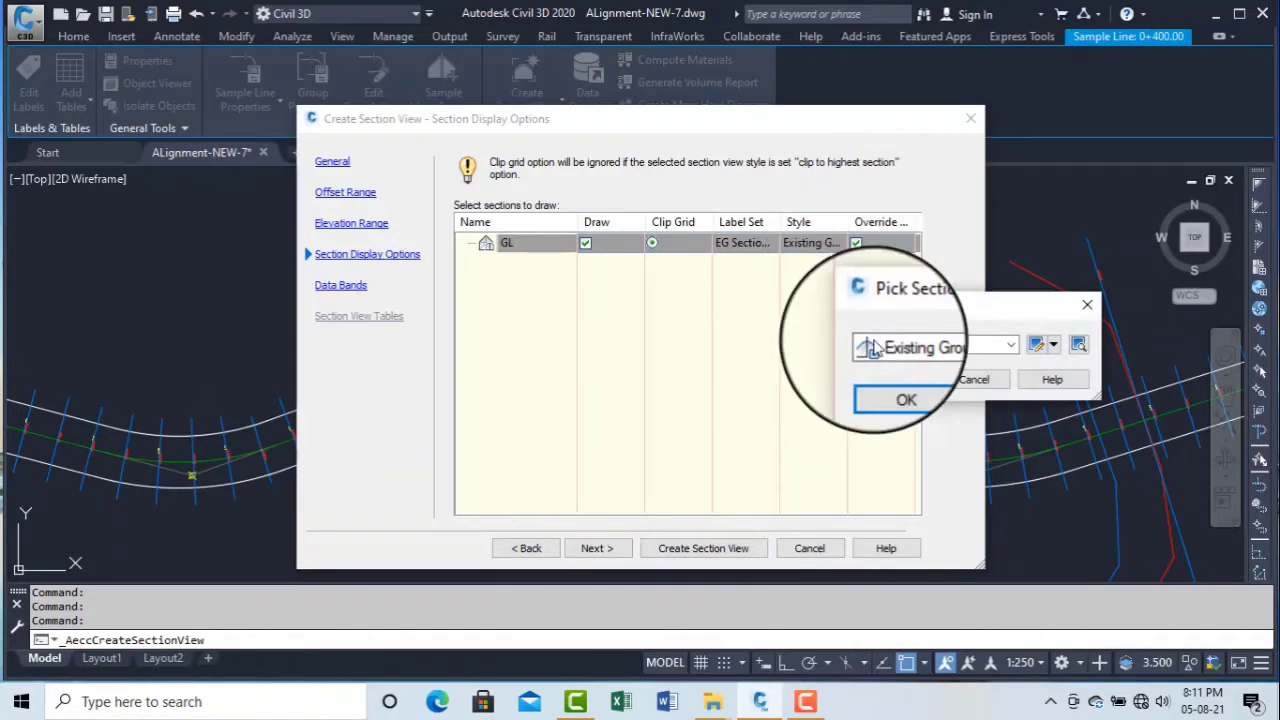
left_click(890, 385)
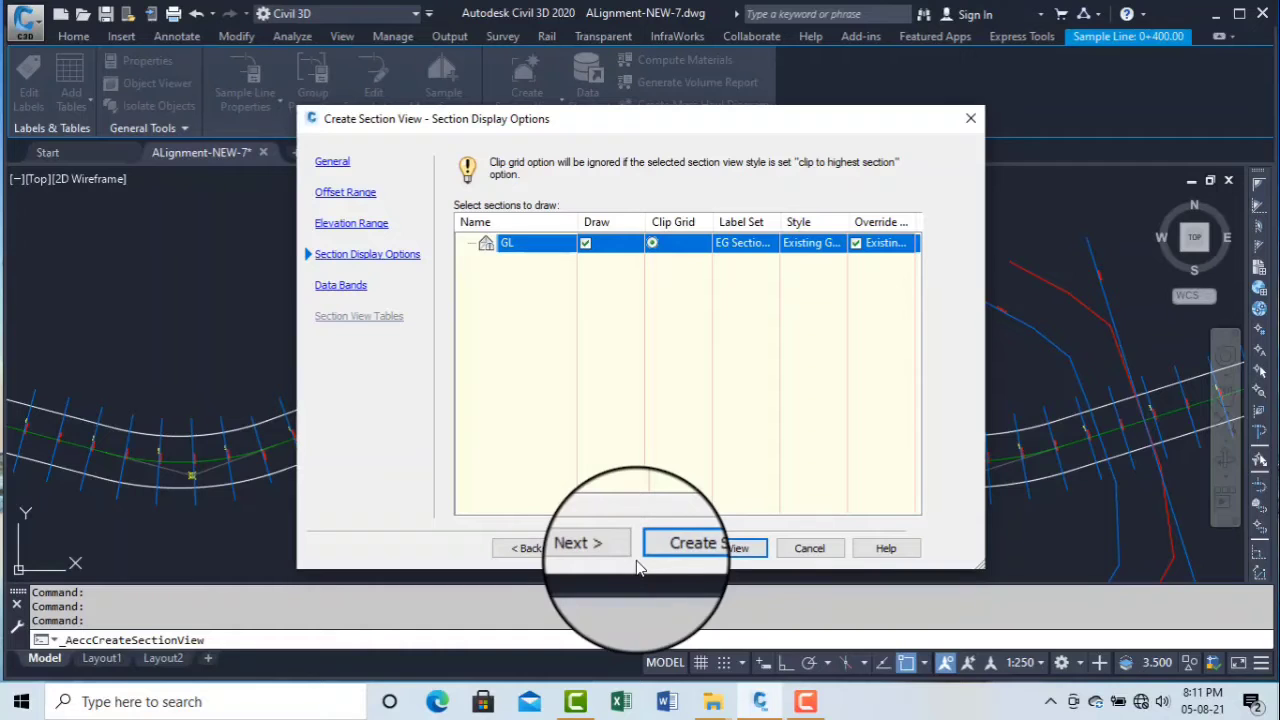
left_click(600, 550)
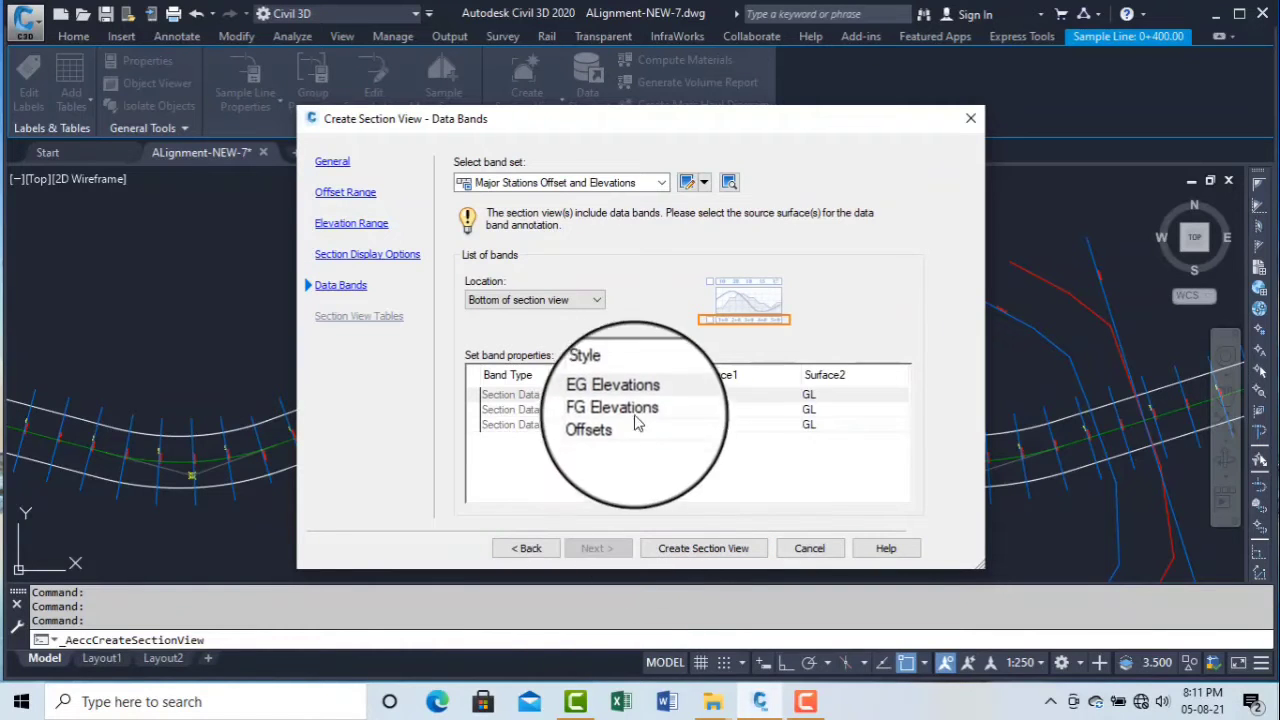
Keep the Major Stations Offset and Elevations band set and place the section view in empty space beside the end of the alignment
left_click(587, 185)
left_click(587, 185)
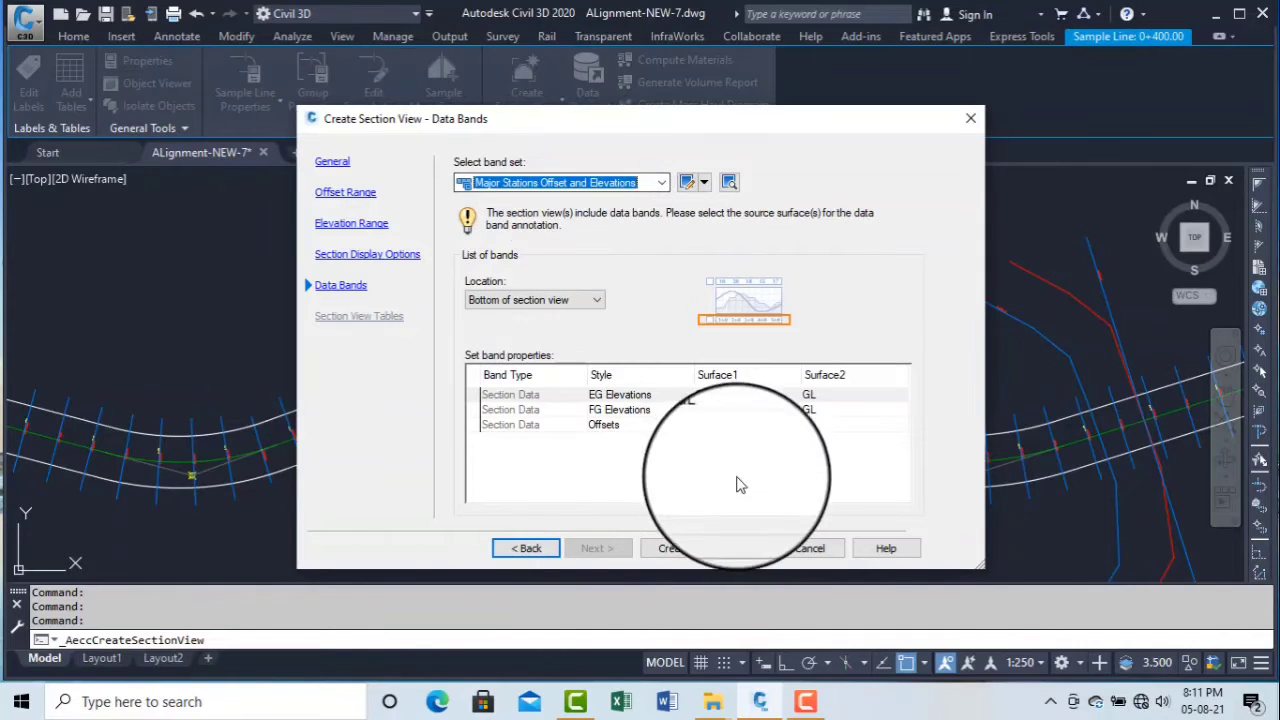
left_click(684, 548)
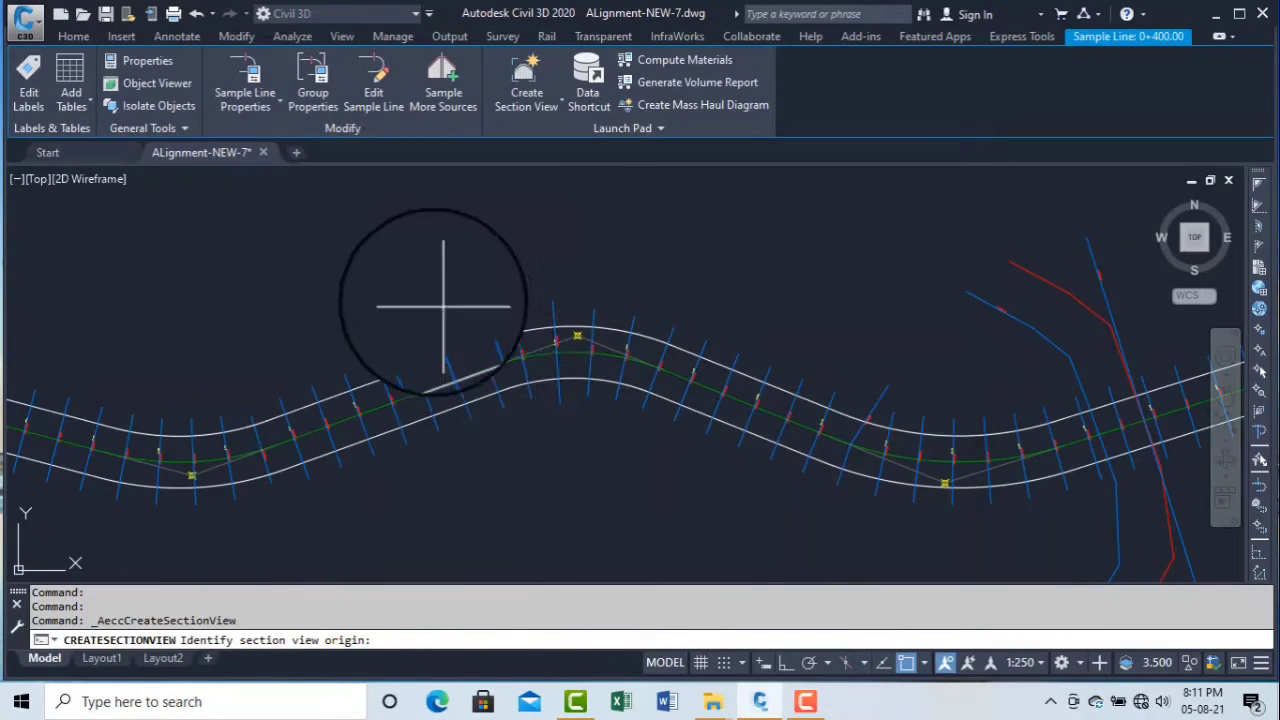
scroll(443, 307, "down", 8)
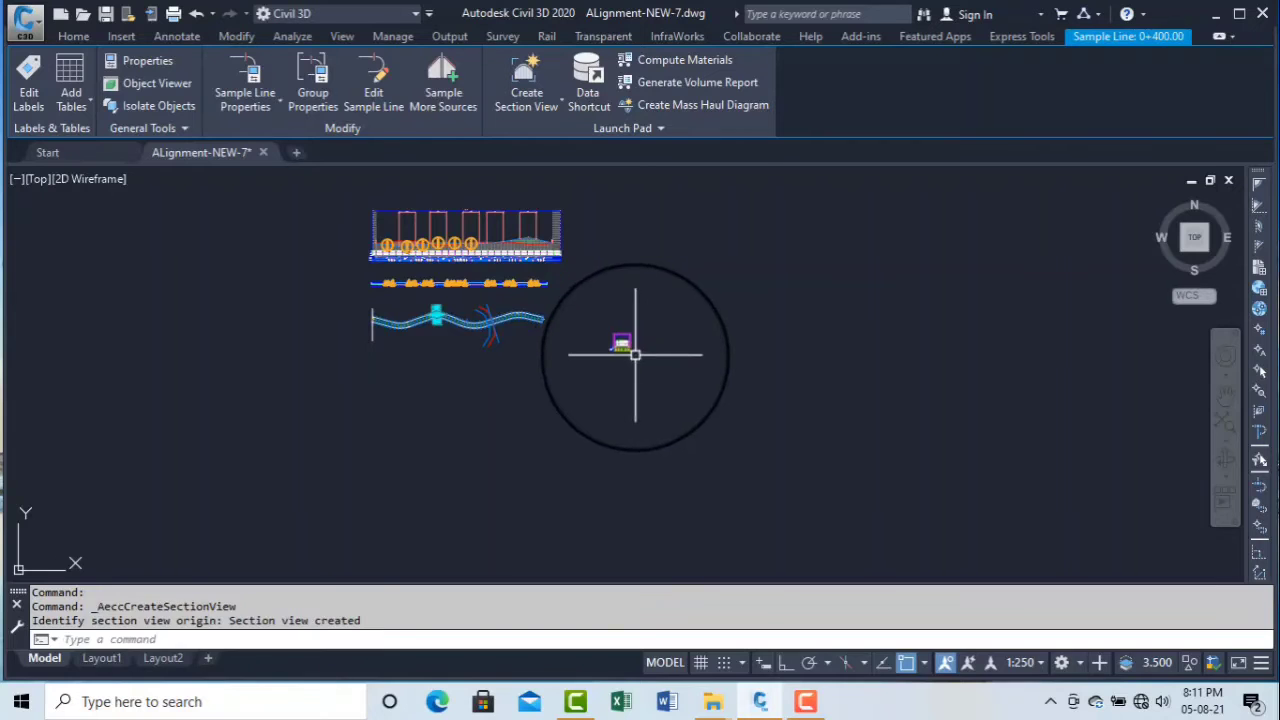
scroll(635, 354, "up", 6)
left_click(805, 701)
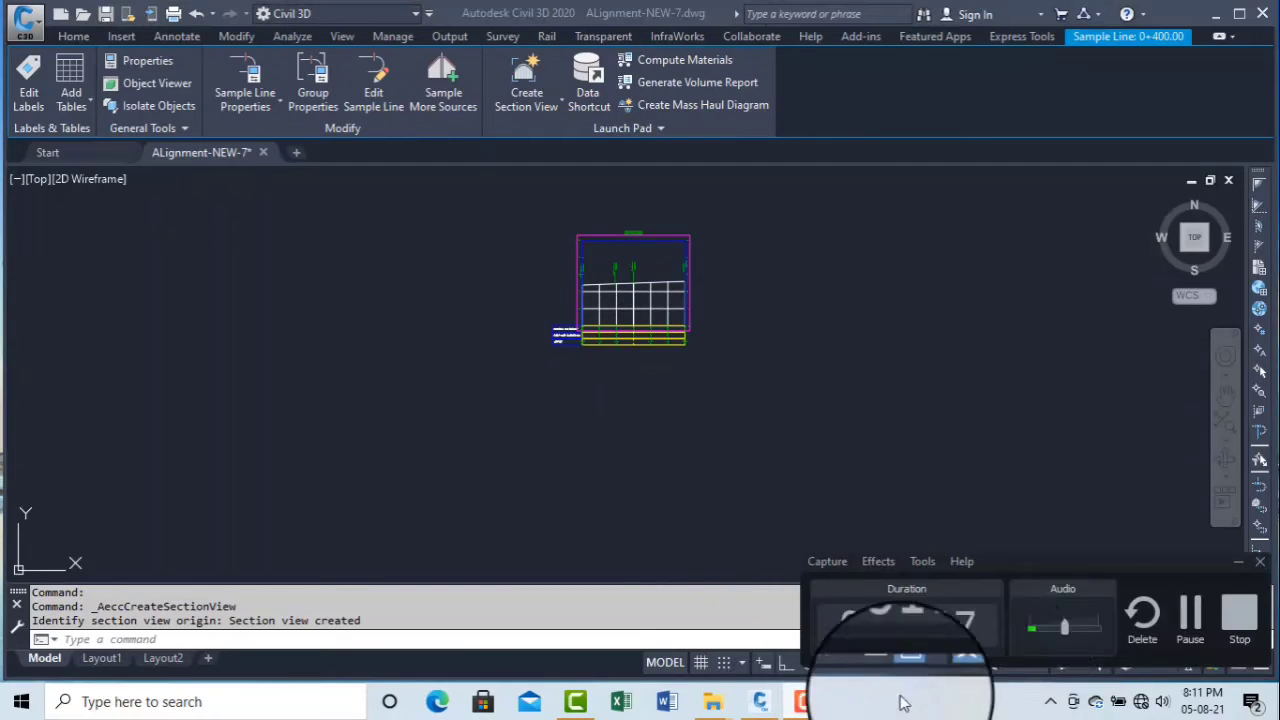
left_click(1181, 610)
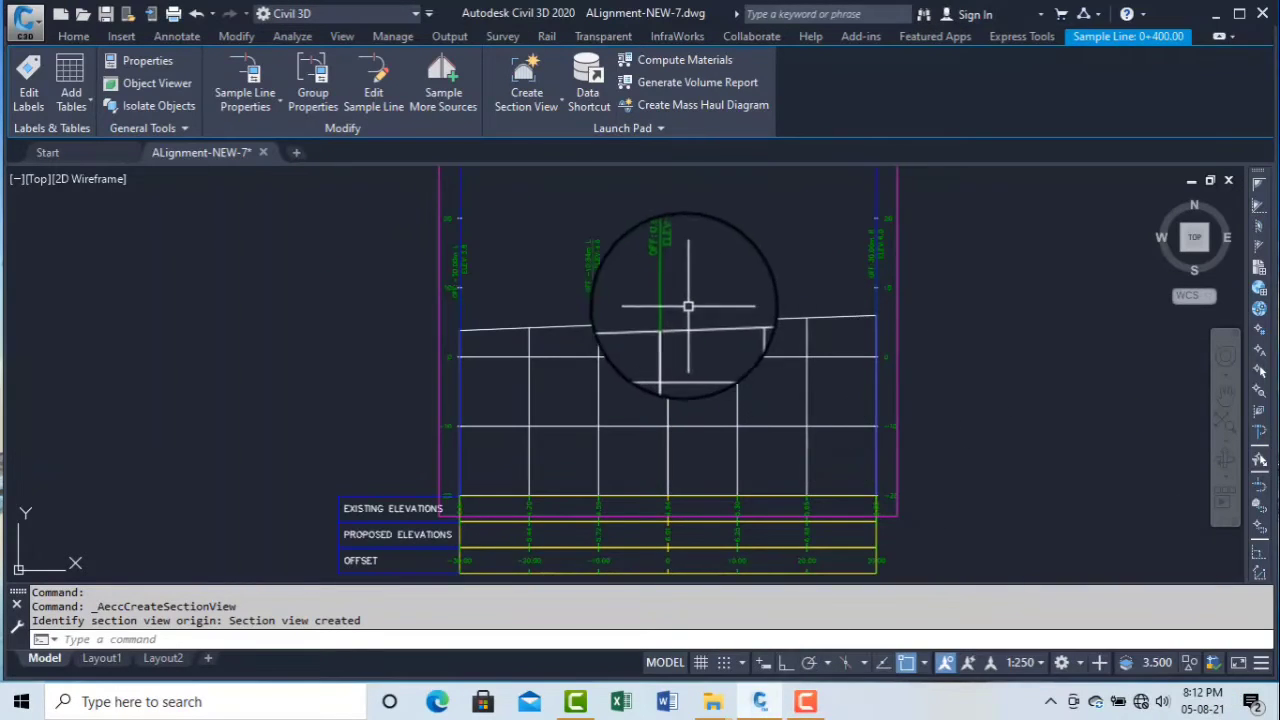
Examine the new section view's ground line, its offset and elevation labels, and the existing, proposed and offset data bands
scroll(688, 306, "up", 3)
scroll(657, 294, "down", 3)
scroll(654, 306, "up", 2)
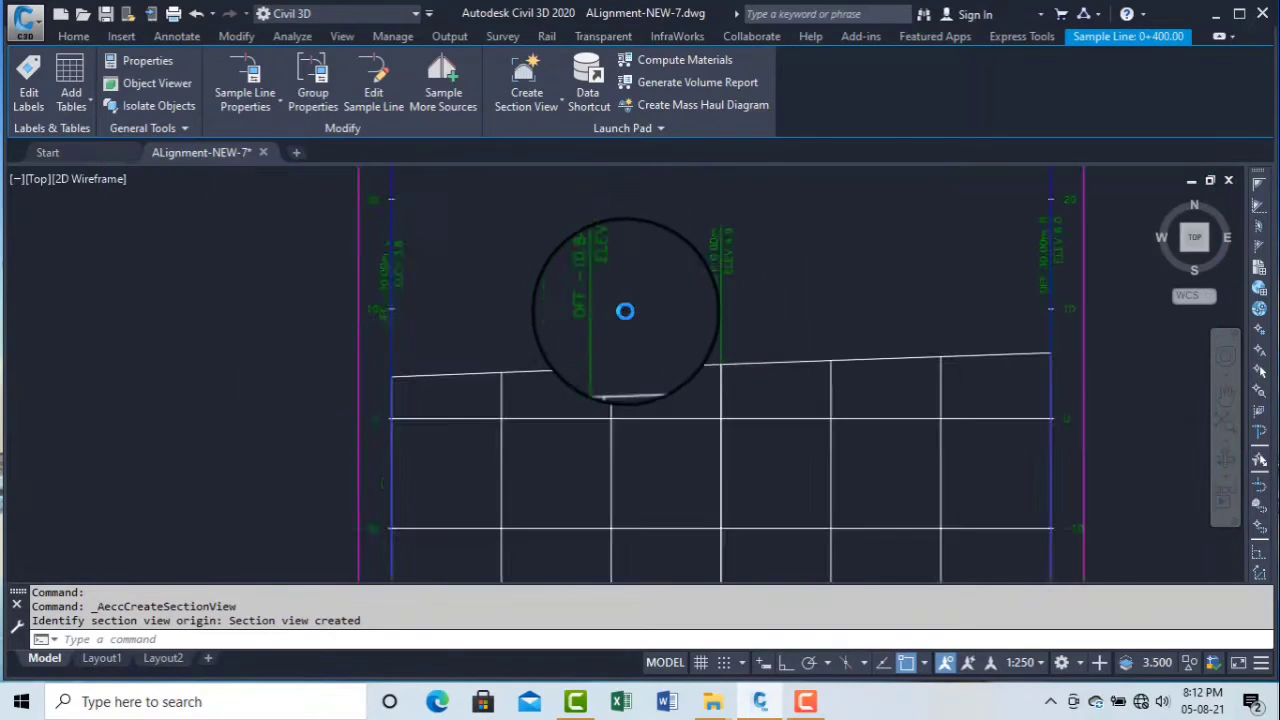
scroll(628, 300, "down", 4)
scroll(645, 300, "up", 6)
scroll(190, 270, "down", 1)
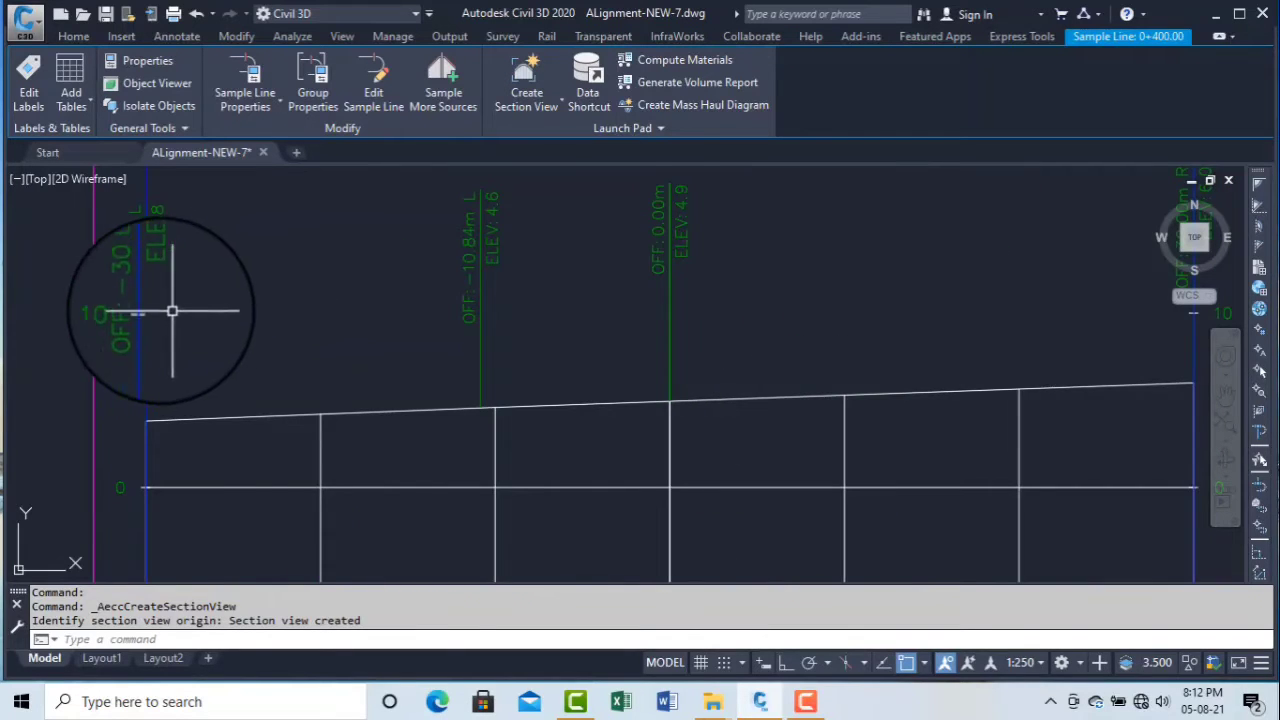
scroll(166, 286, "down", 3)
scroll(326, 335, "up", 4)
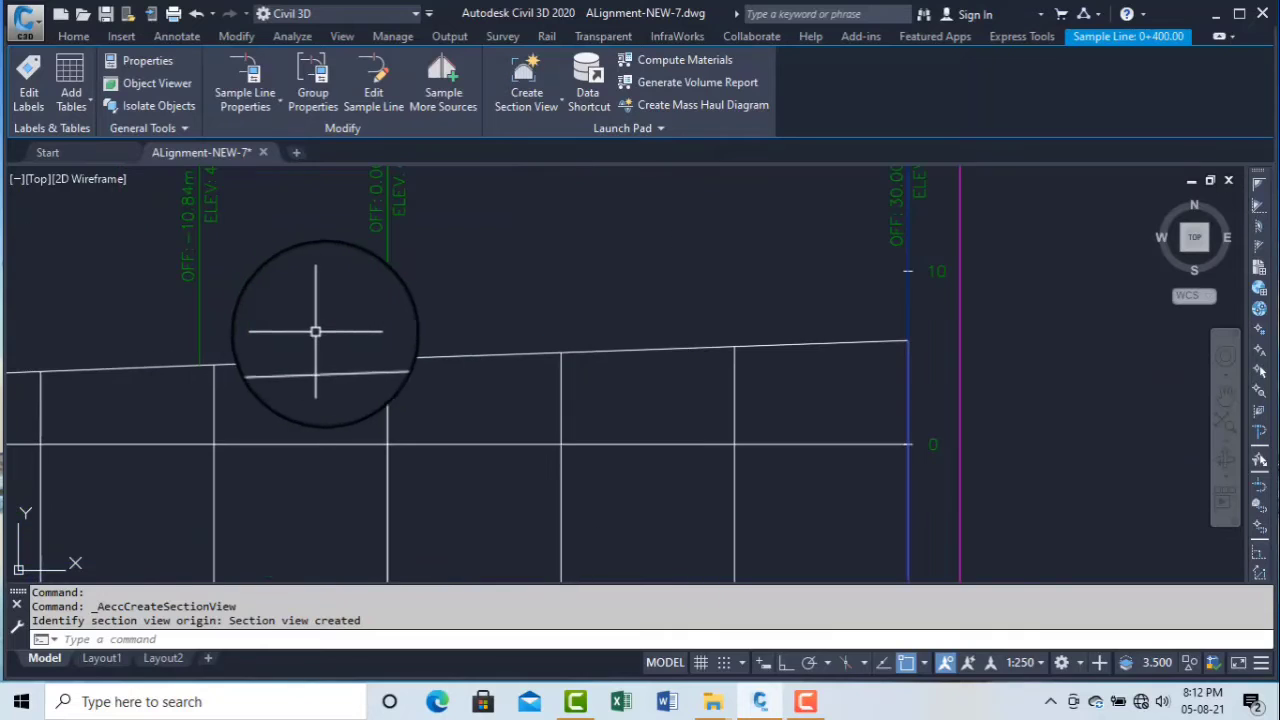
scroll(540, 348, "down", 4)
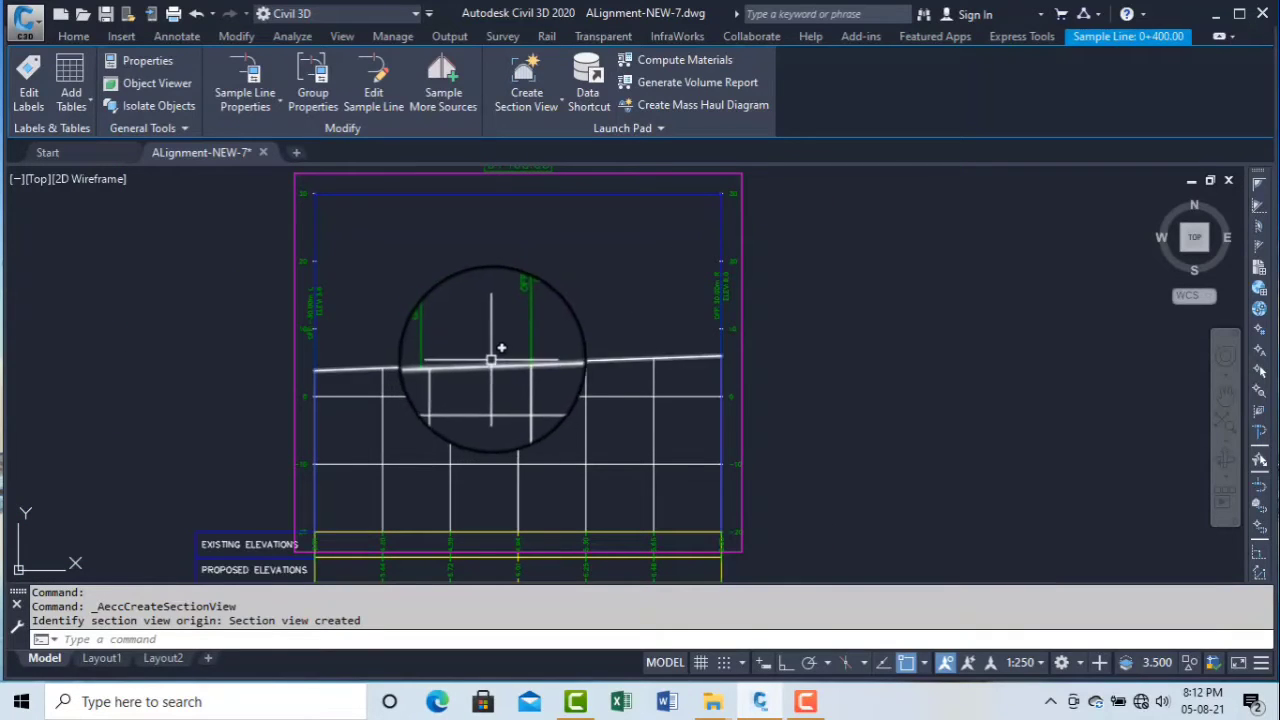
scroll(580, 344, "down", 4)
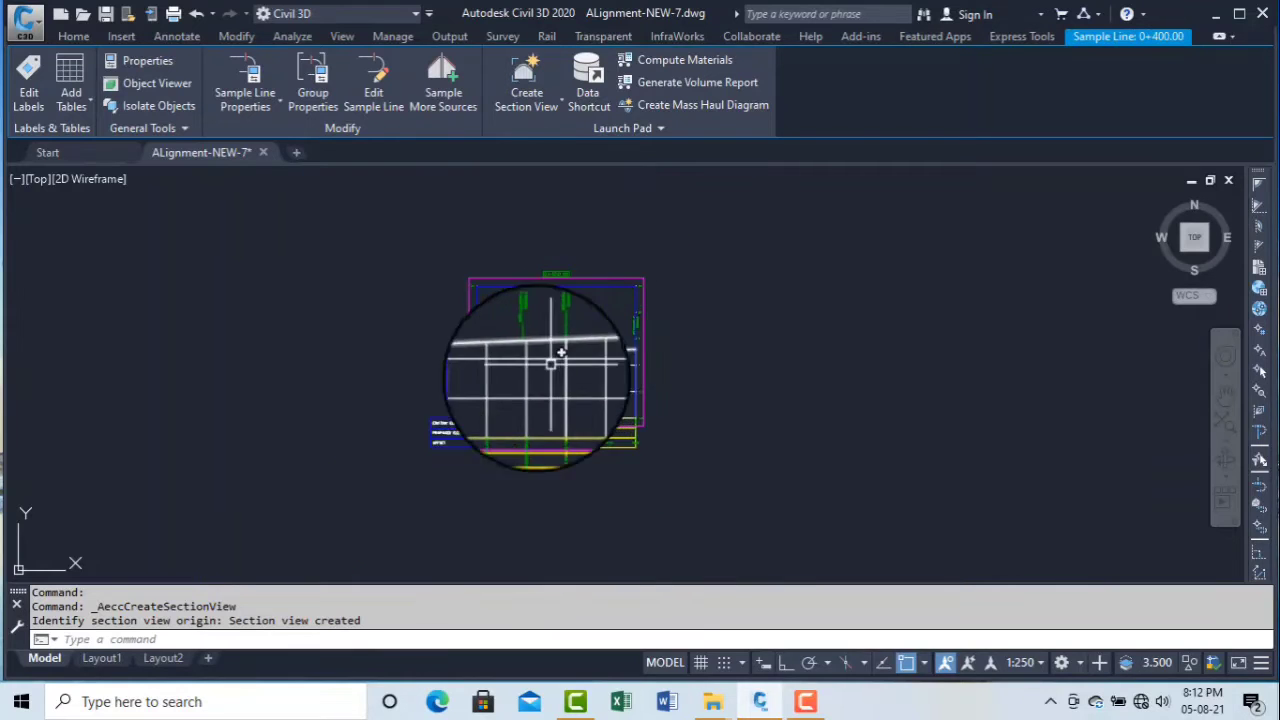
scroll(502, 430, "up", 6)
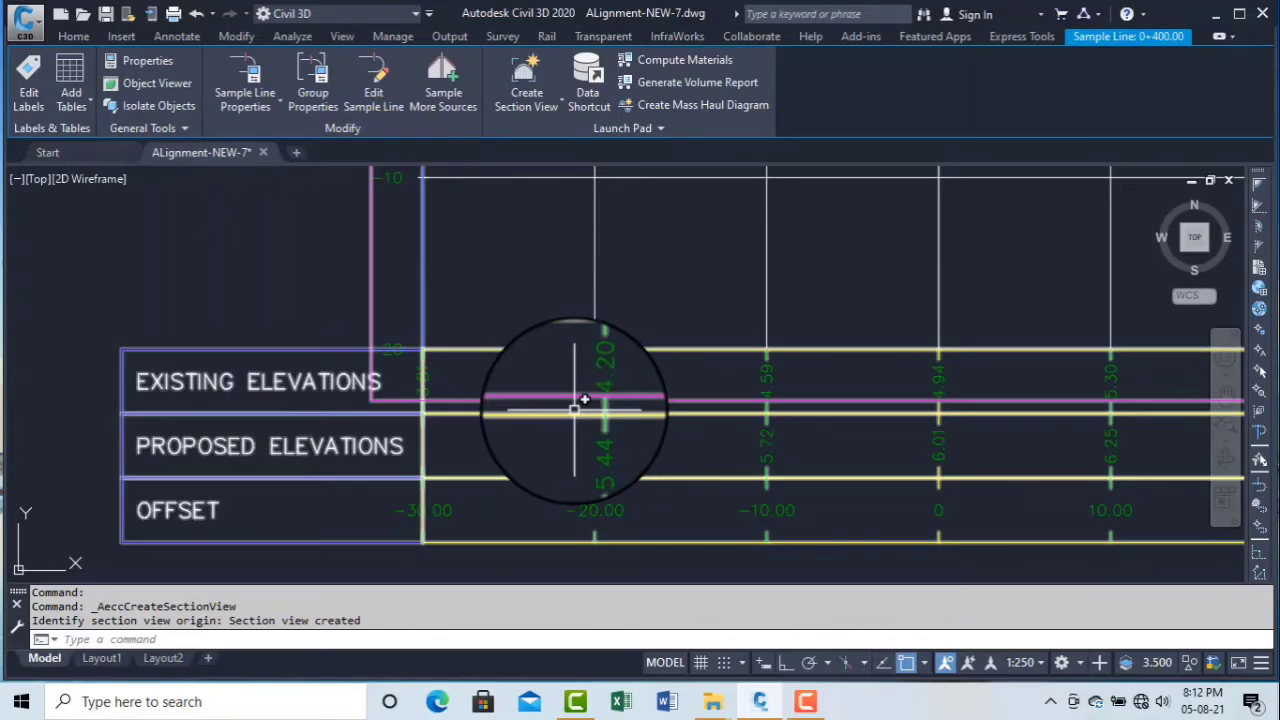
scroll(575, 405, "down", 4)
scroll(847, 464, "down", 2)
Start multiple section views for ROAD-1 from sample line 0+600.00, keeping the automatic station range and the Road Section style
middle_click_drag(547, 402, 902, 461)
middle_click_drag(318, 265, 507, 298)
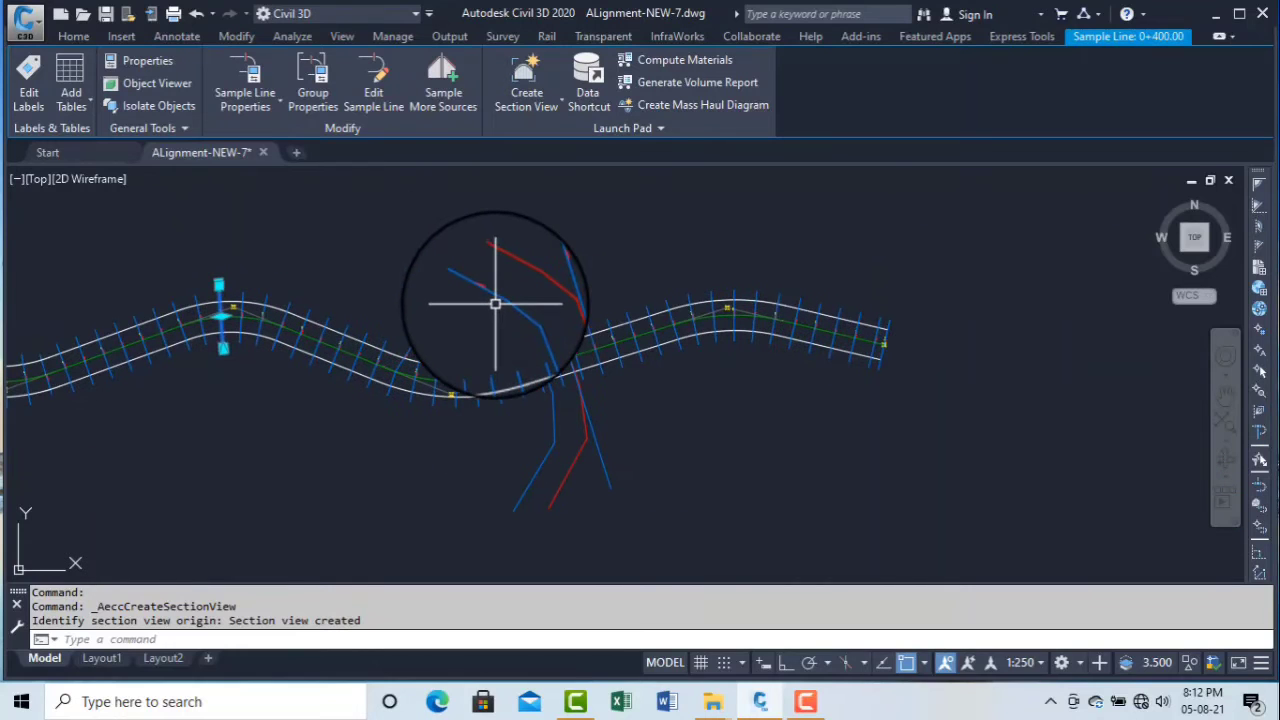
key("Escape")
key("Escape")
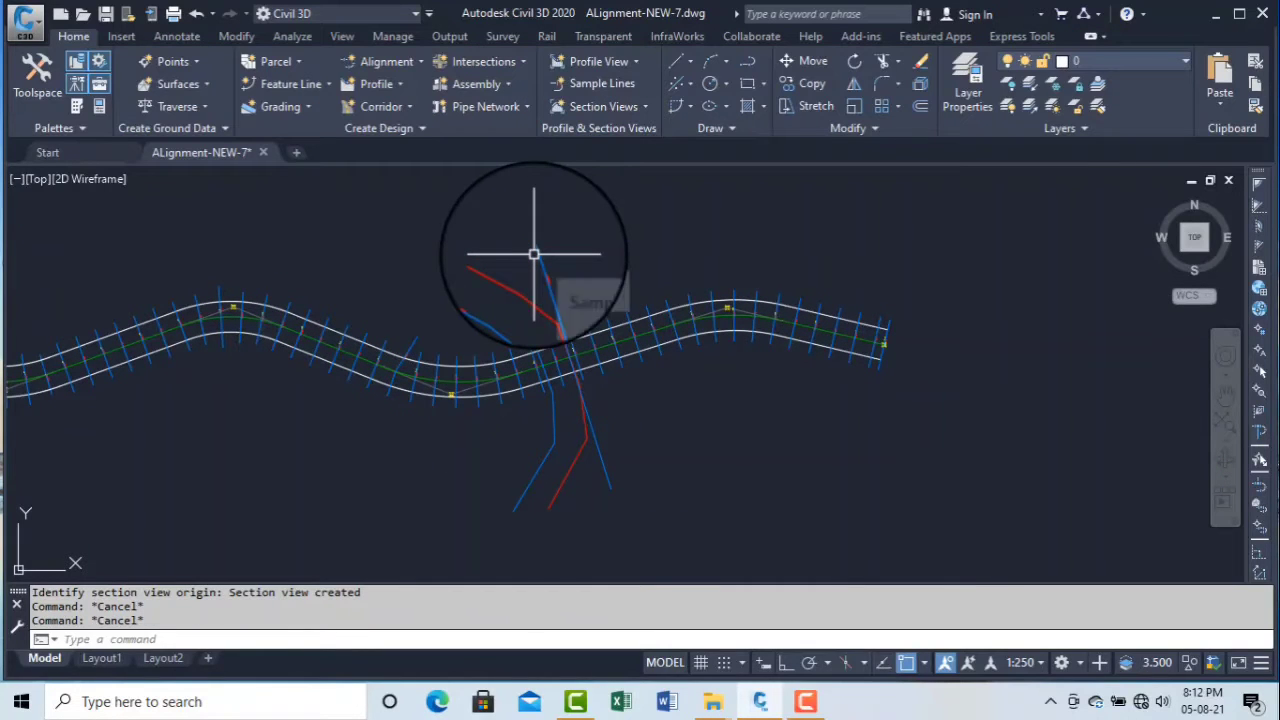
left_click(421, 355)
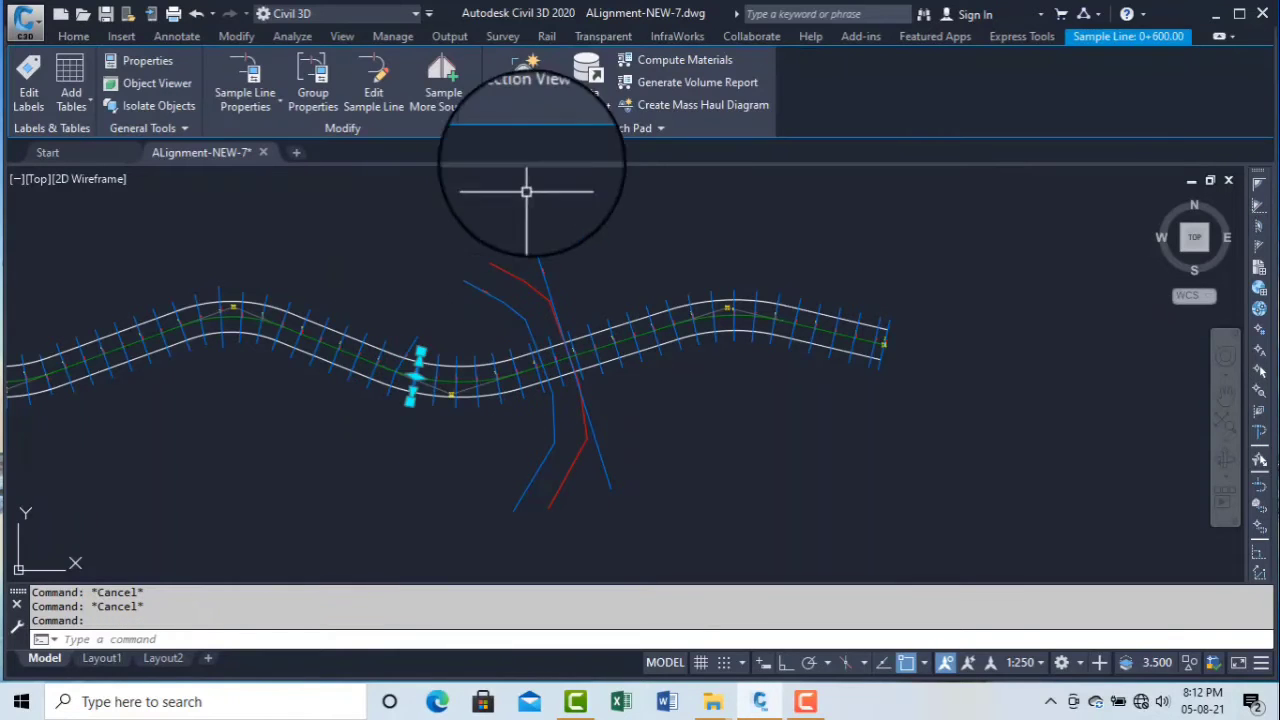
left_click(535, 101)
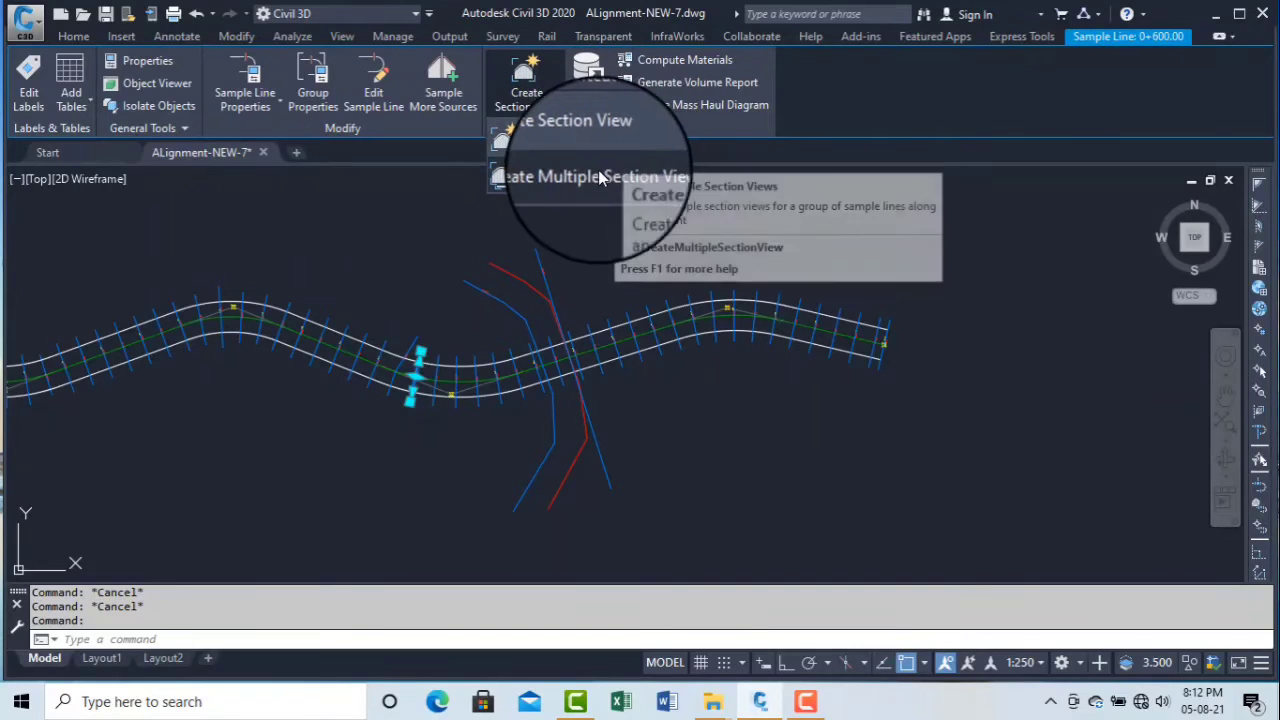
left_click(551, 178)
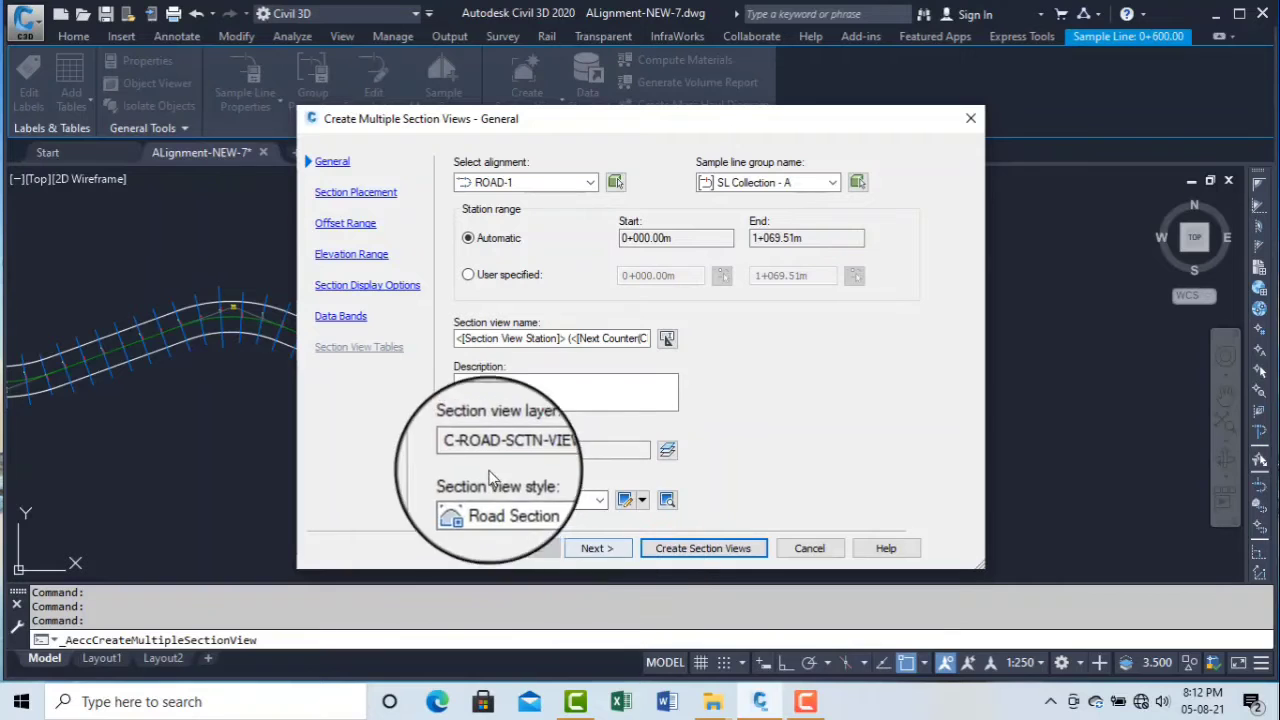
left_click(540, 500)
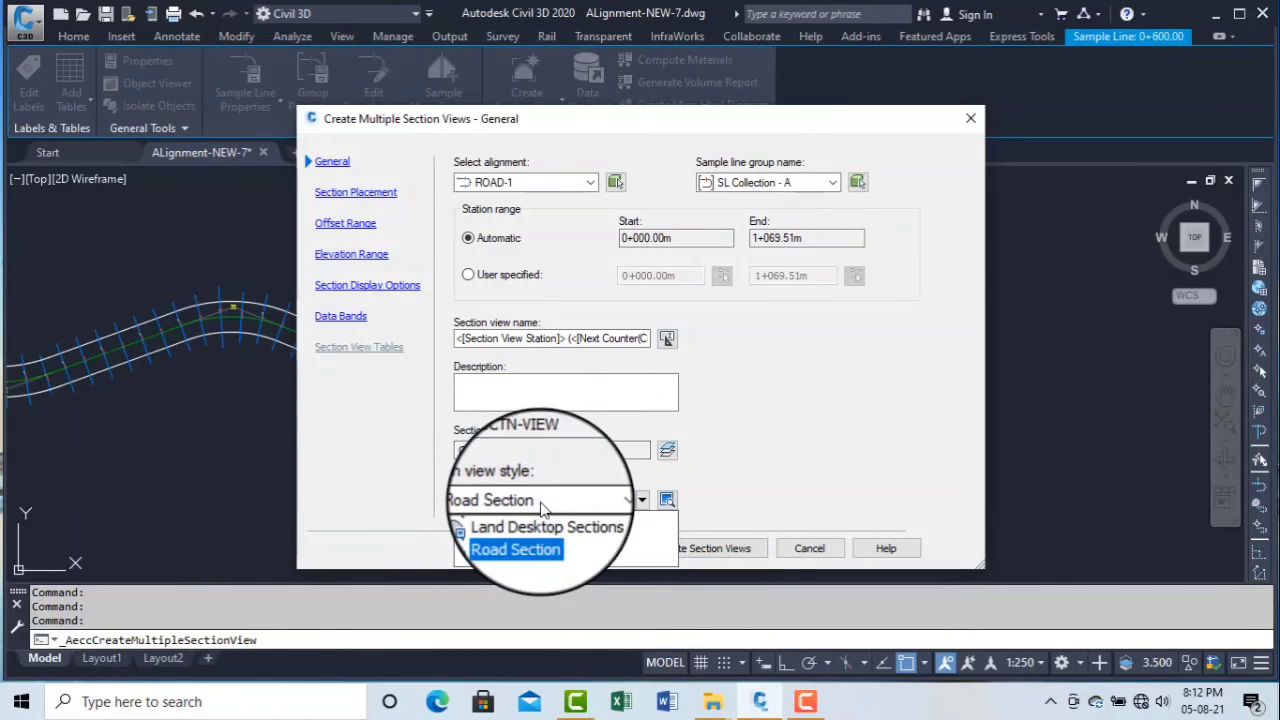
left_click(505, 530)
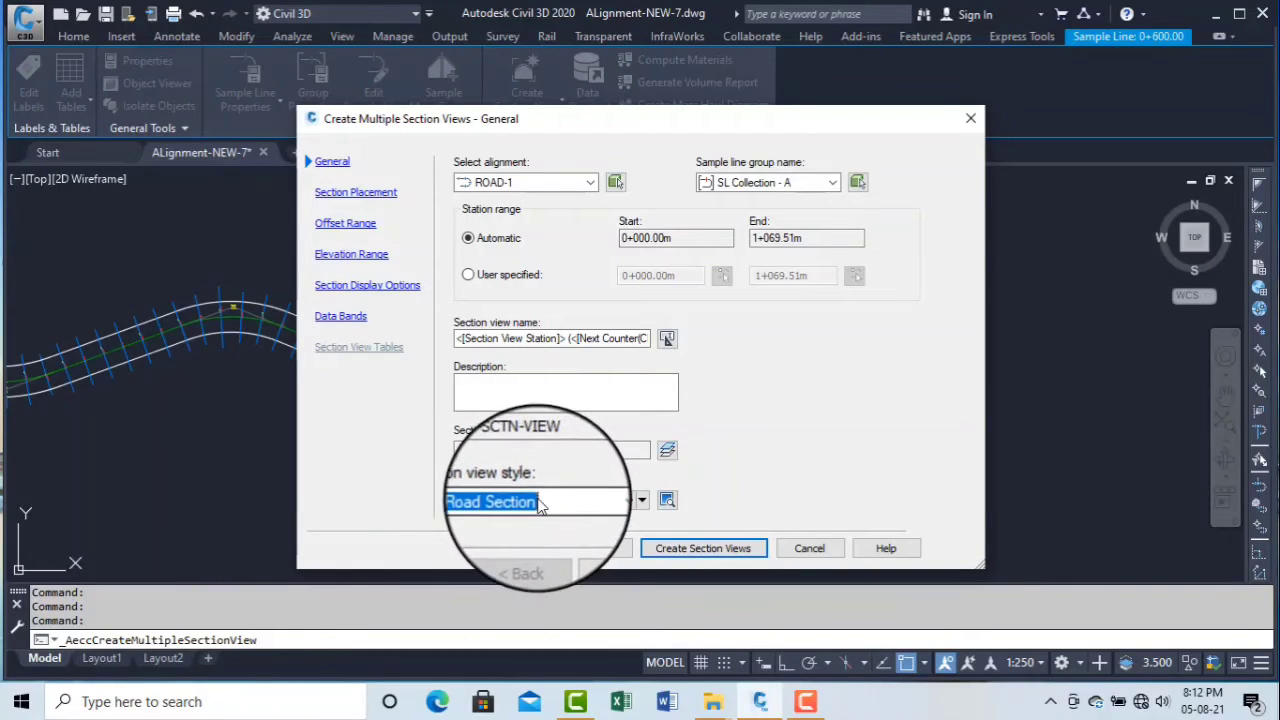
left_click(602, 550)
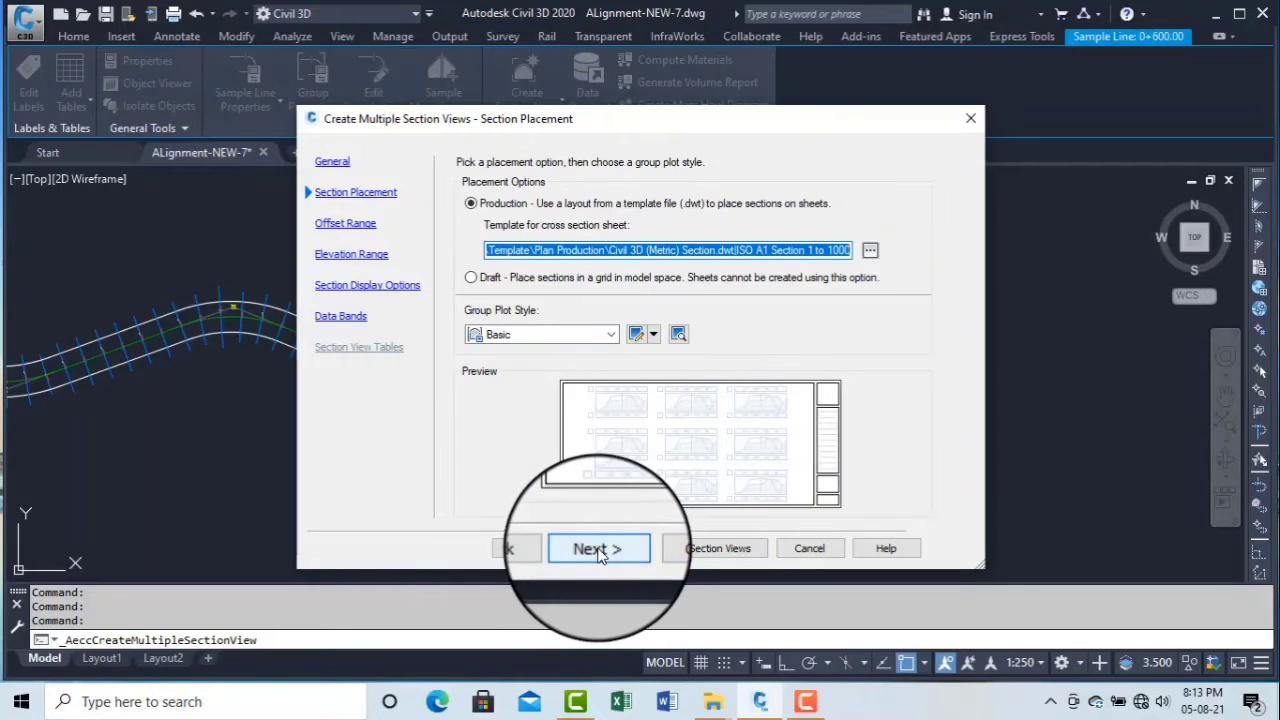
Set the section placement to Draft so the section views are arranged in a grid in model space
left_click(471, 279)
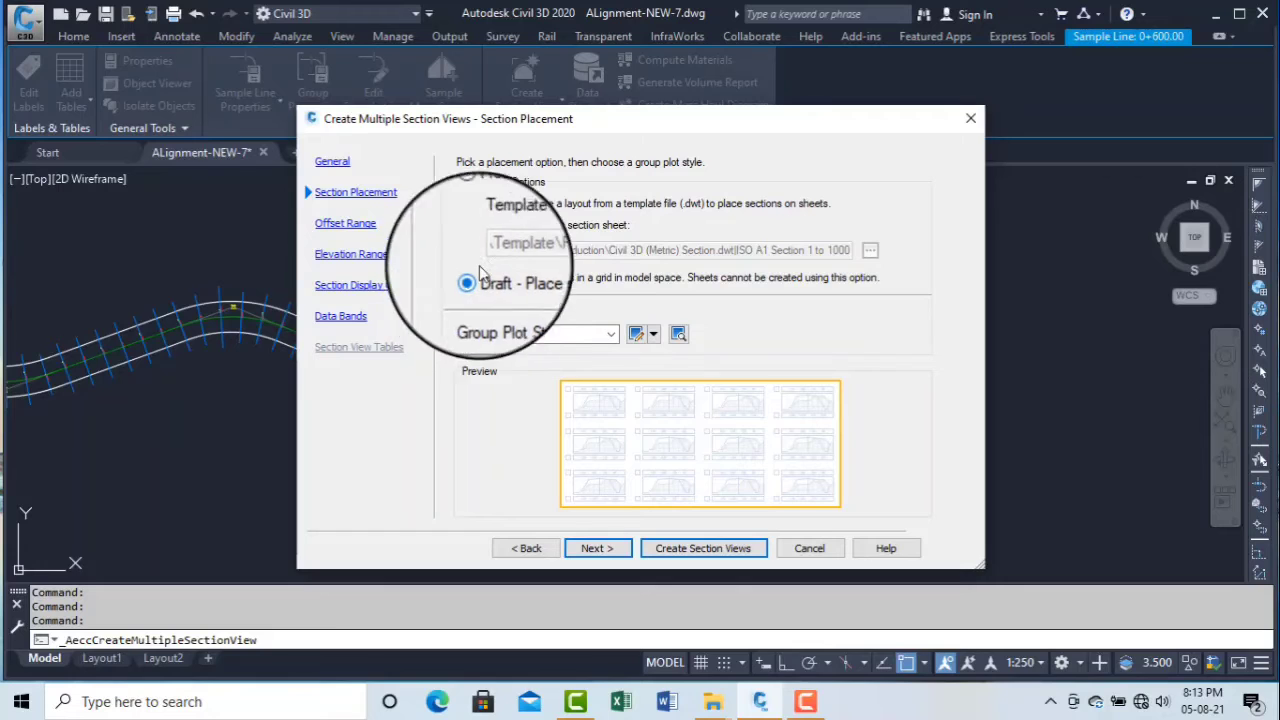
left_click(600, 550)
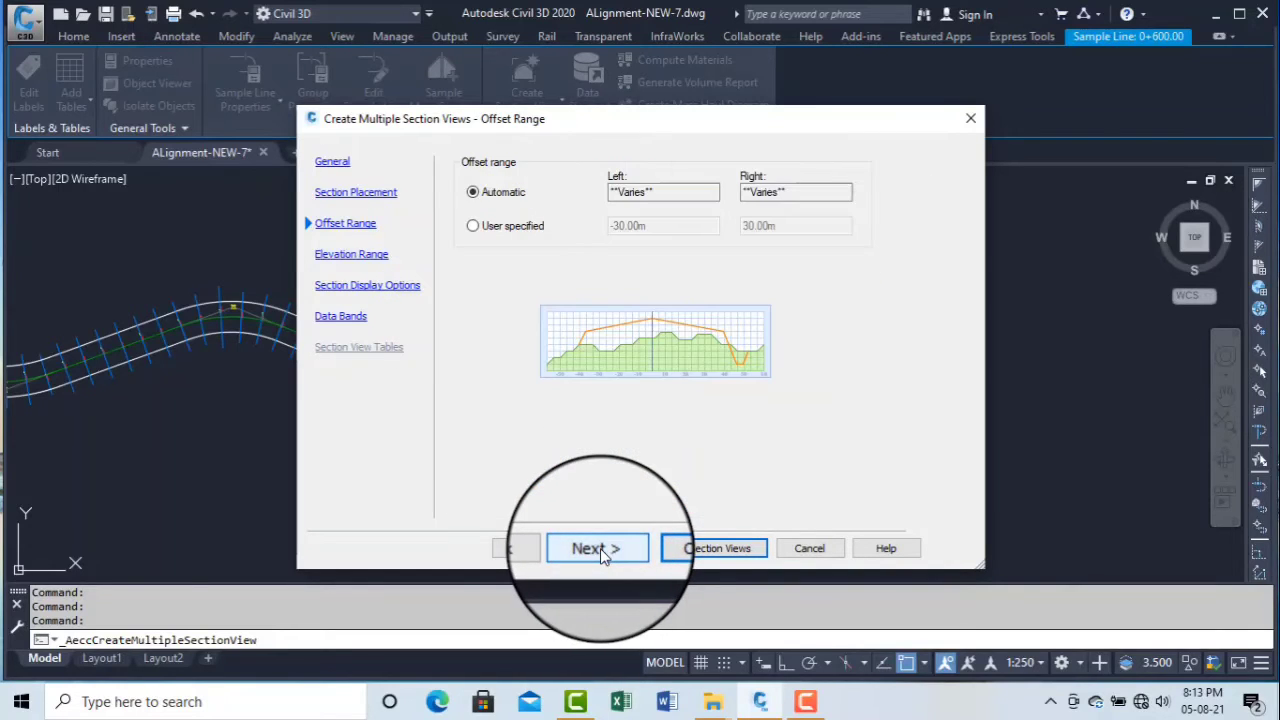
left_click(516, 549)
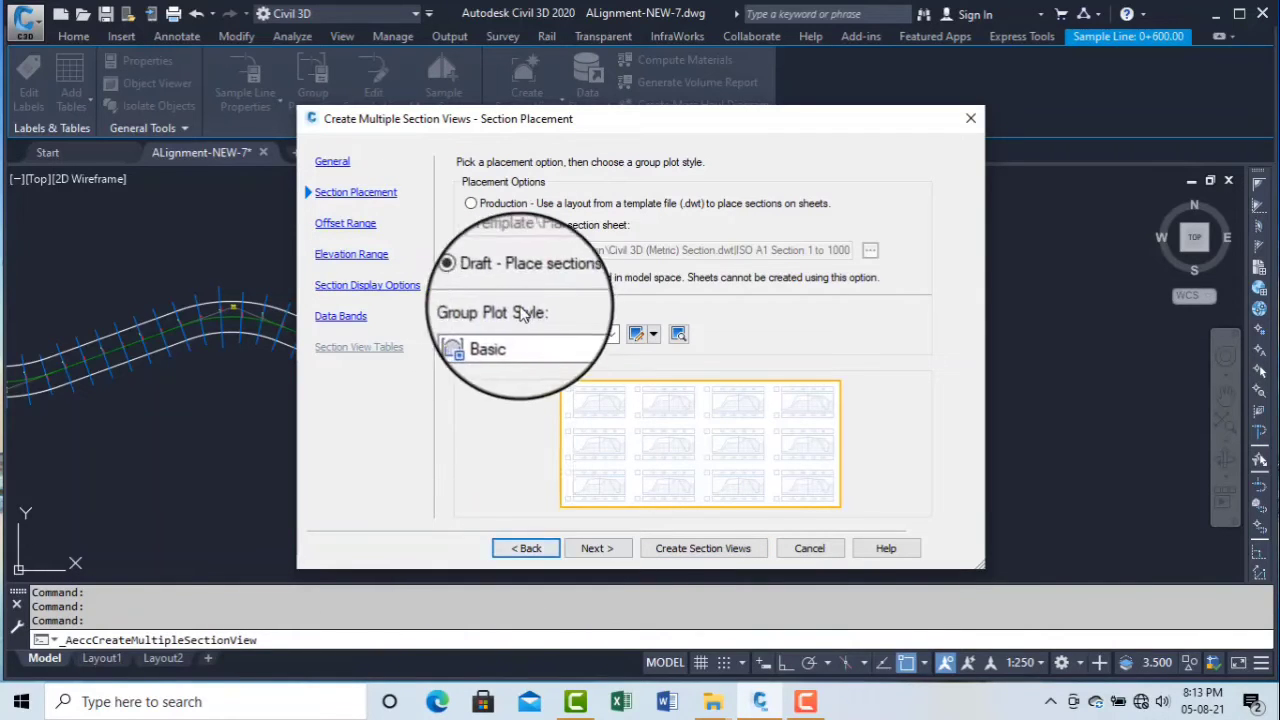
Keep the automatic offset range and automatic elevation range for the multiple section views
left_click(596, 549)
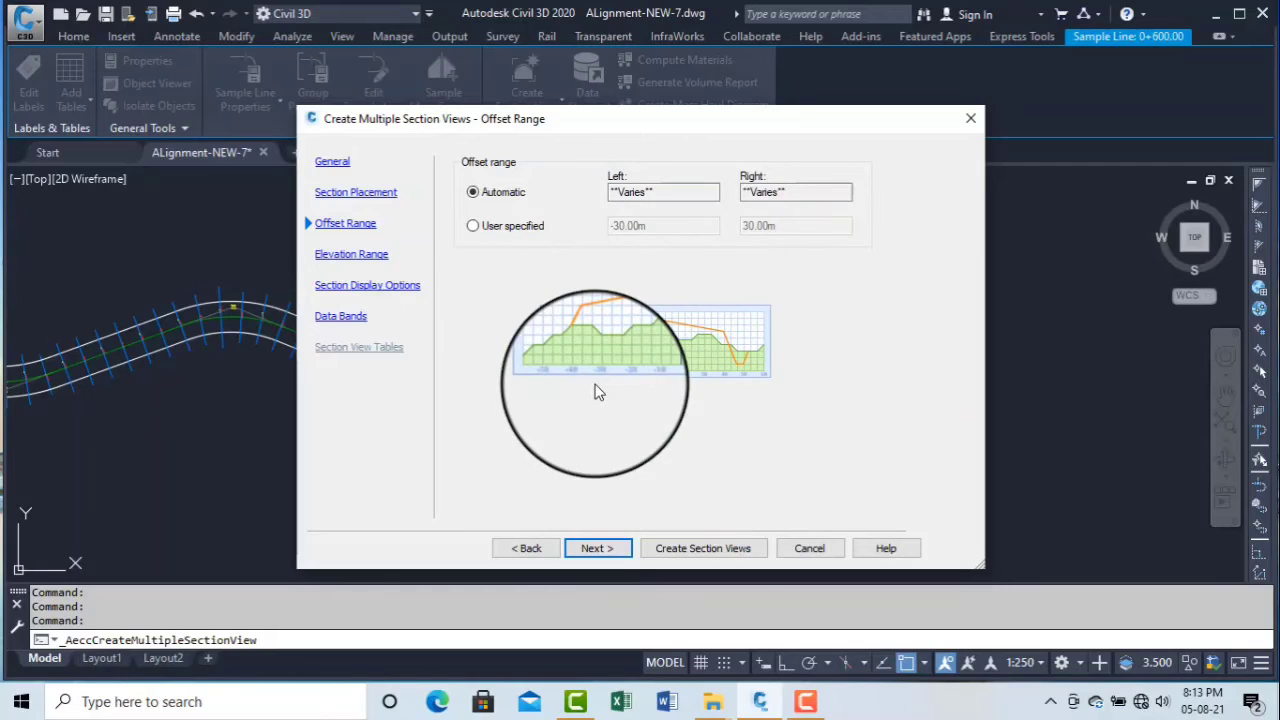
left_click(598, 550)
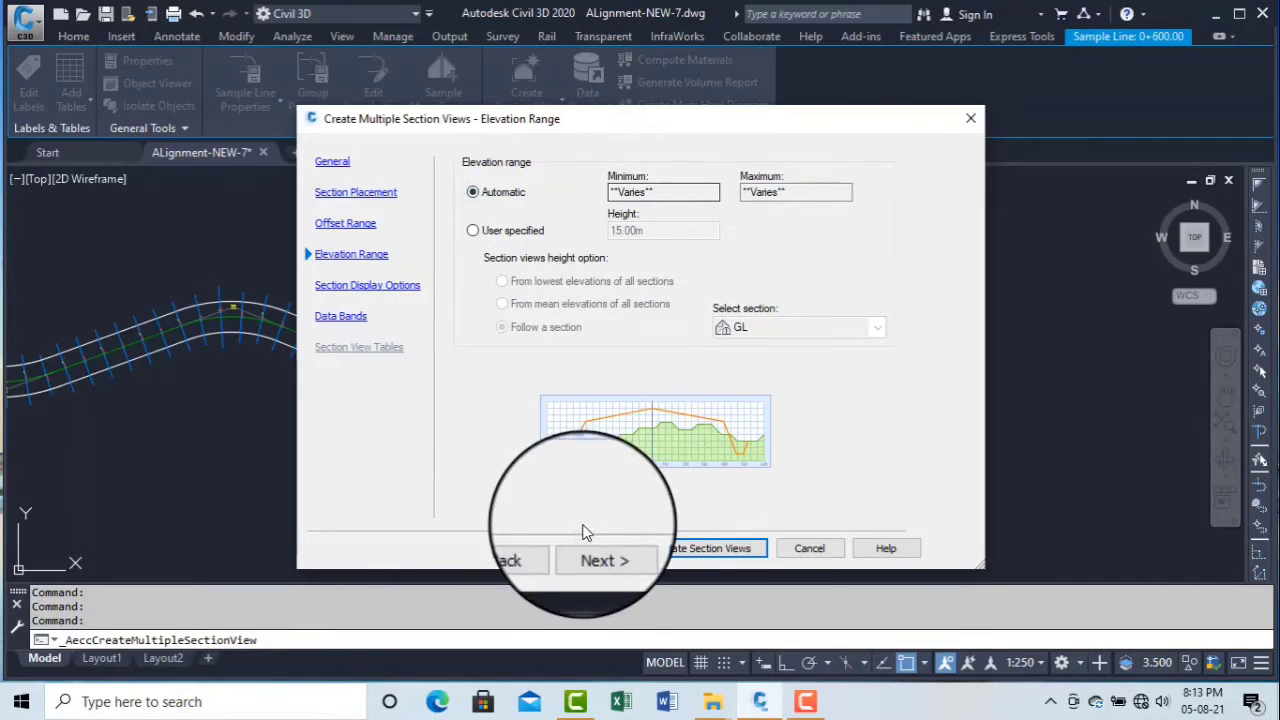
left_click(597, 551)
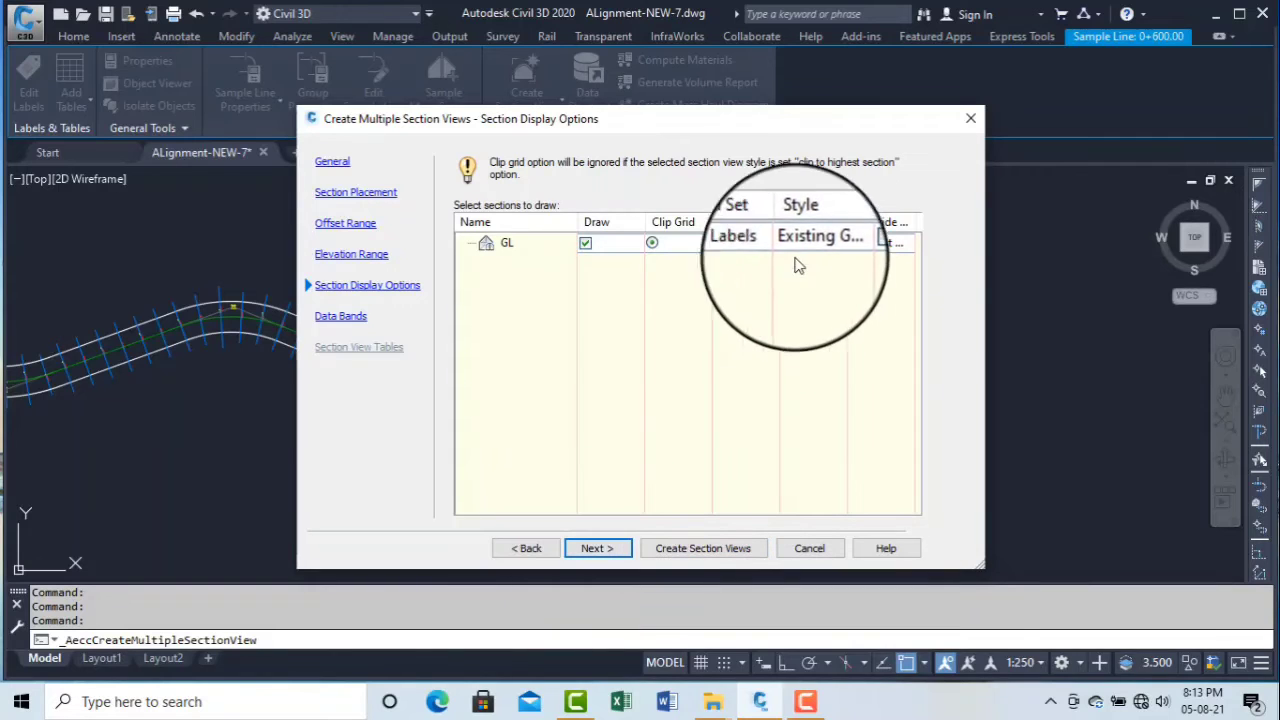
Assign the EG Section Labels set to the GL section and enable its style override with the offered existing ground style
left_click(749, 244)
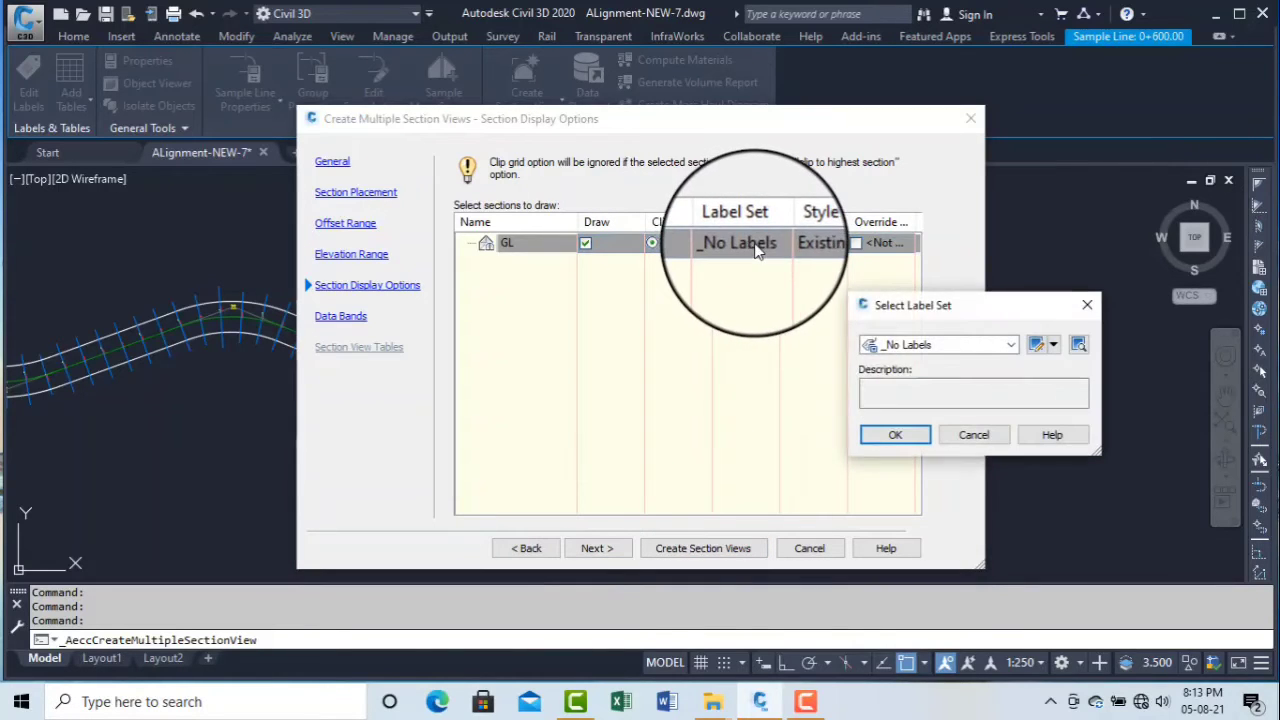
left_click(895, 345)
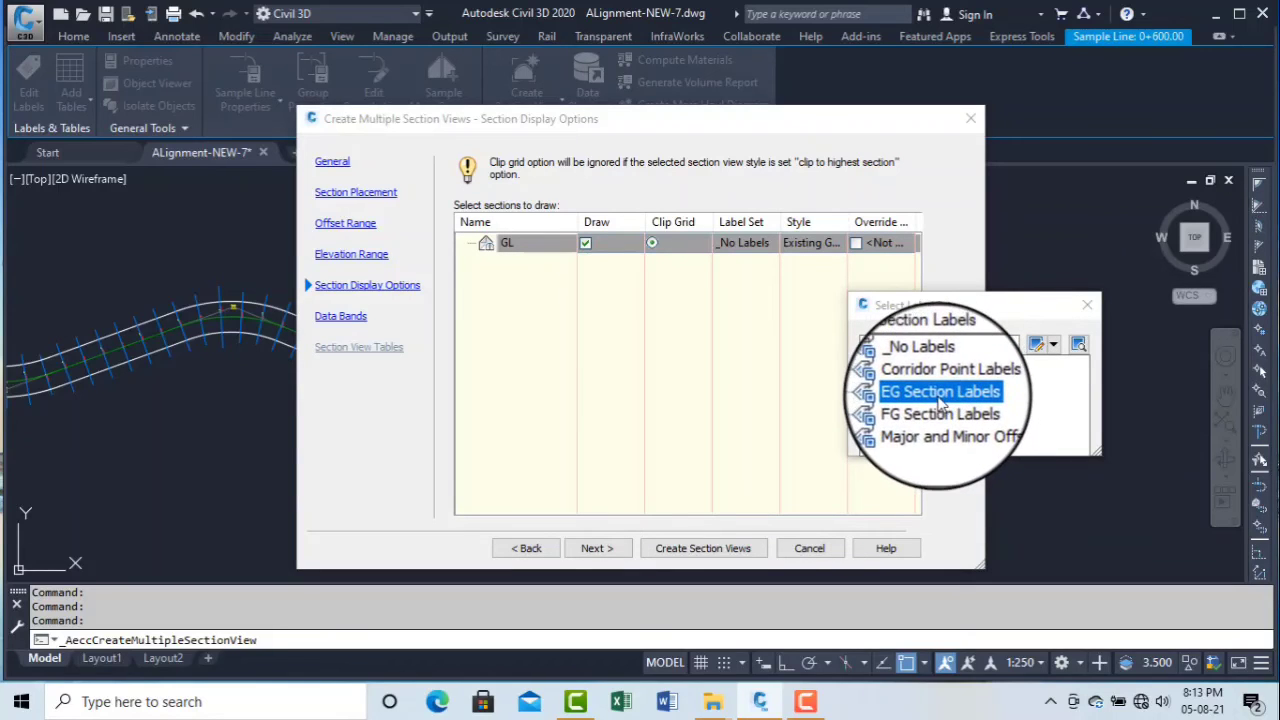
left_click(944, 392)
left_click(895, 437)
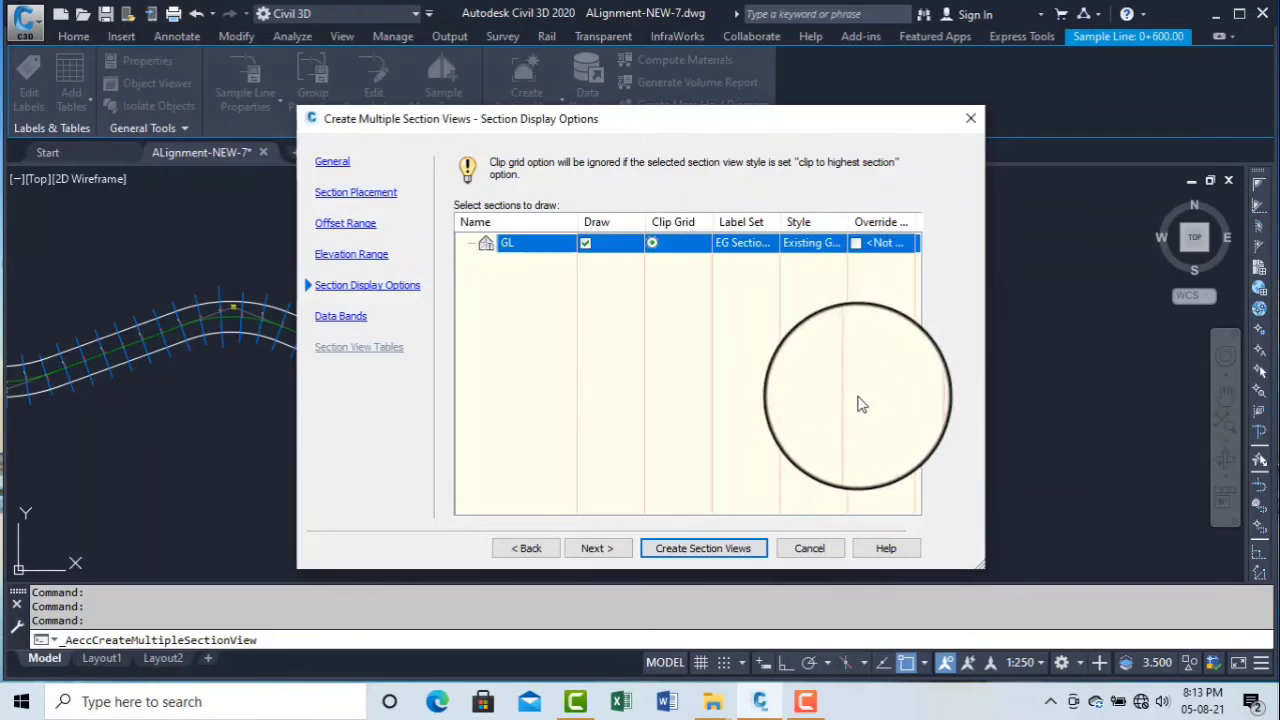
left_click(857, 244)
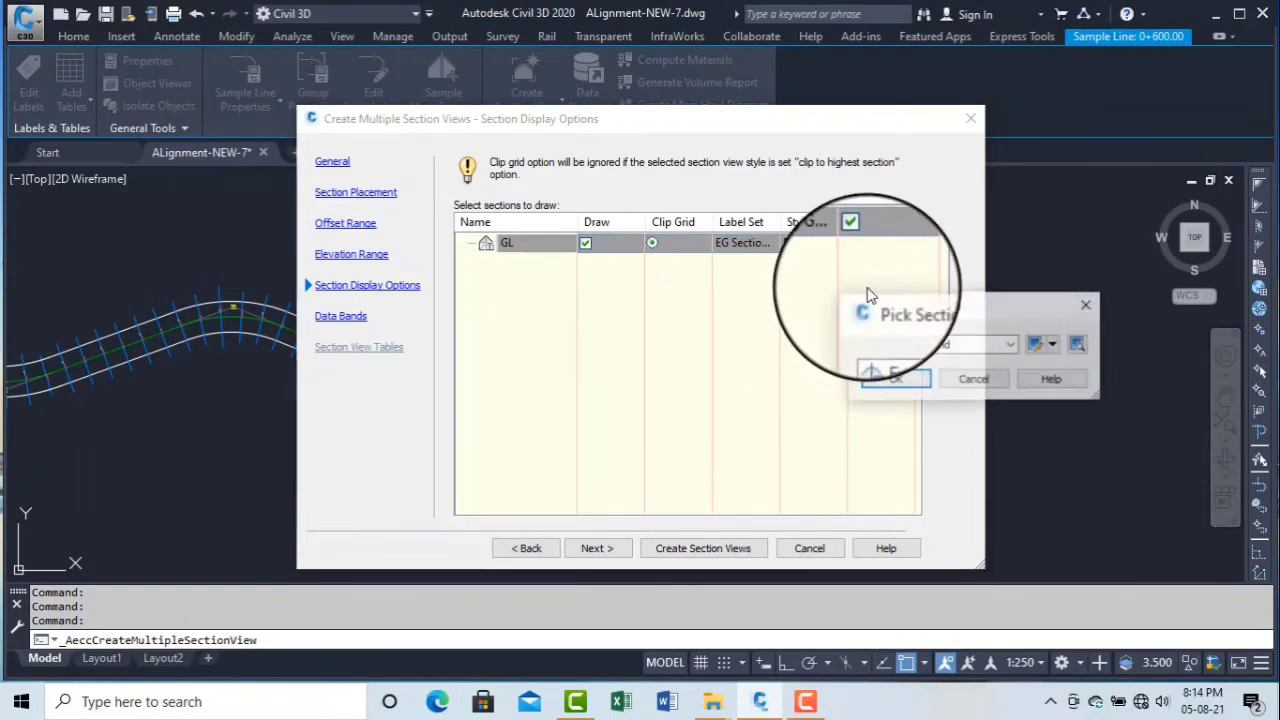
left_click(897, 384)
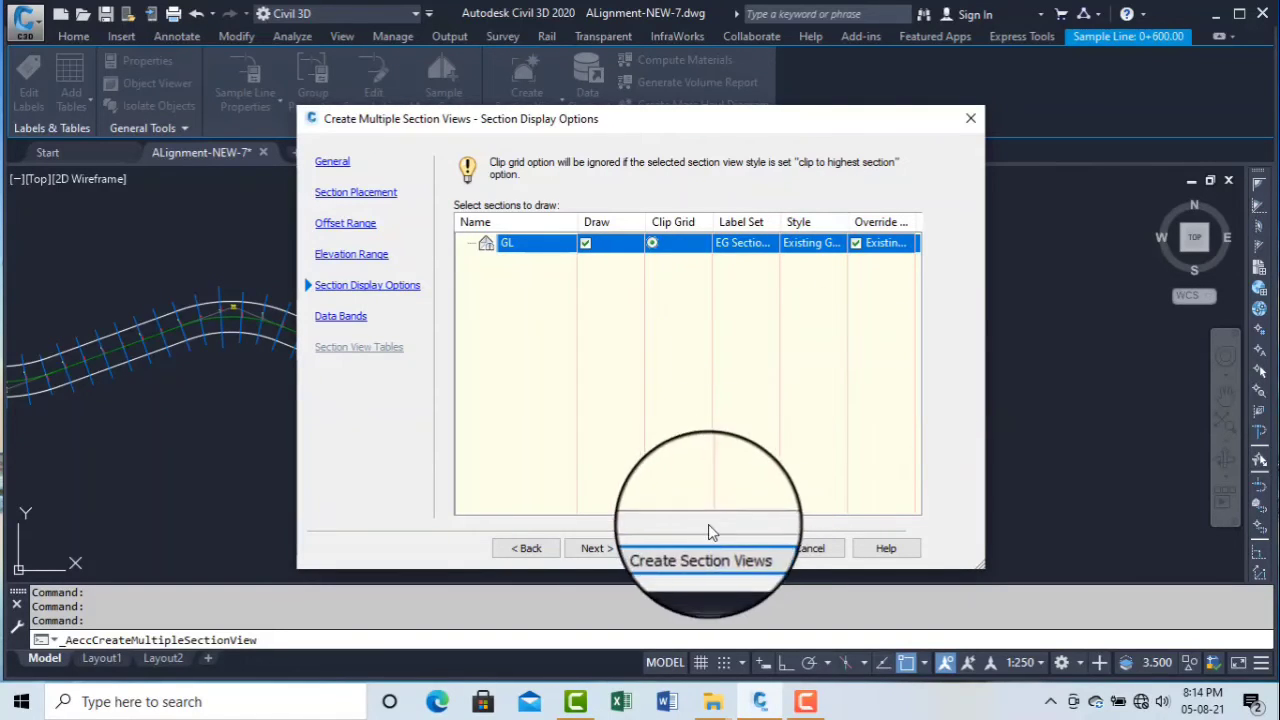
Keep the Offsets Only band set and place the multiple section views in empty space beyond the single section view
left_click(601, 550)
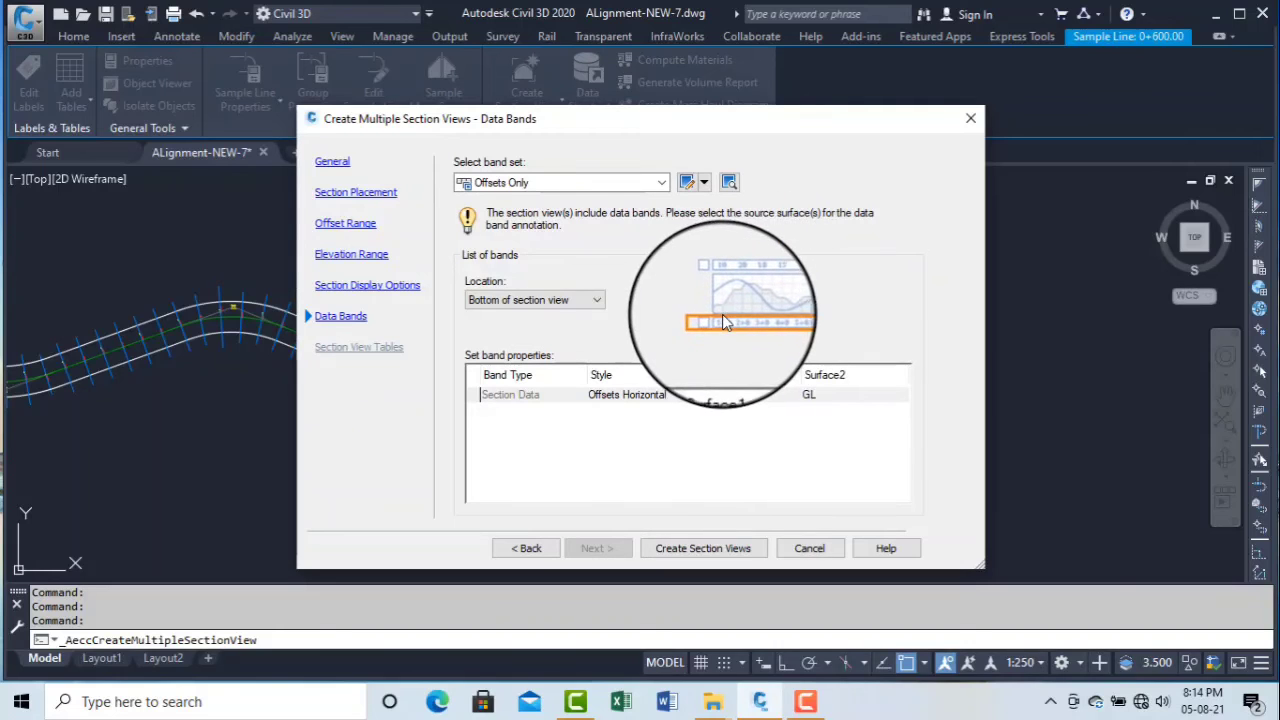
left_click(708, 551)
scroll(300, 320, "down", 5)
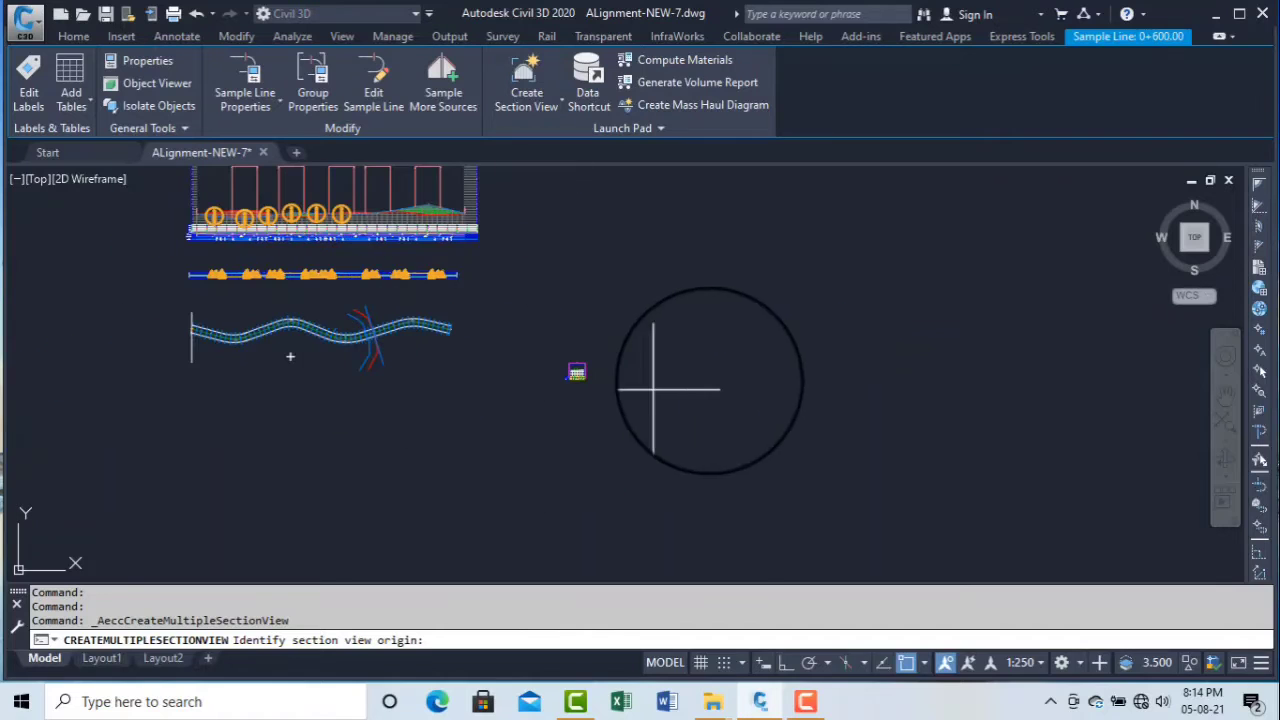
left_click(744, 365)
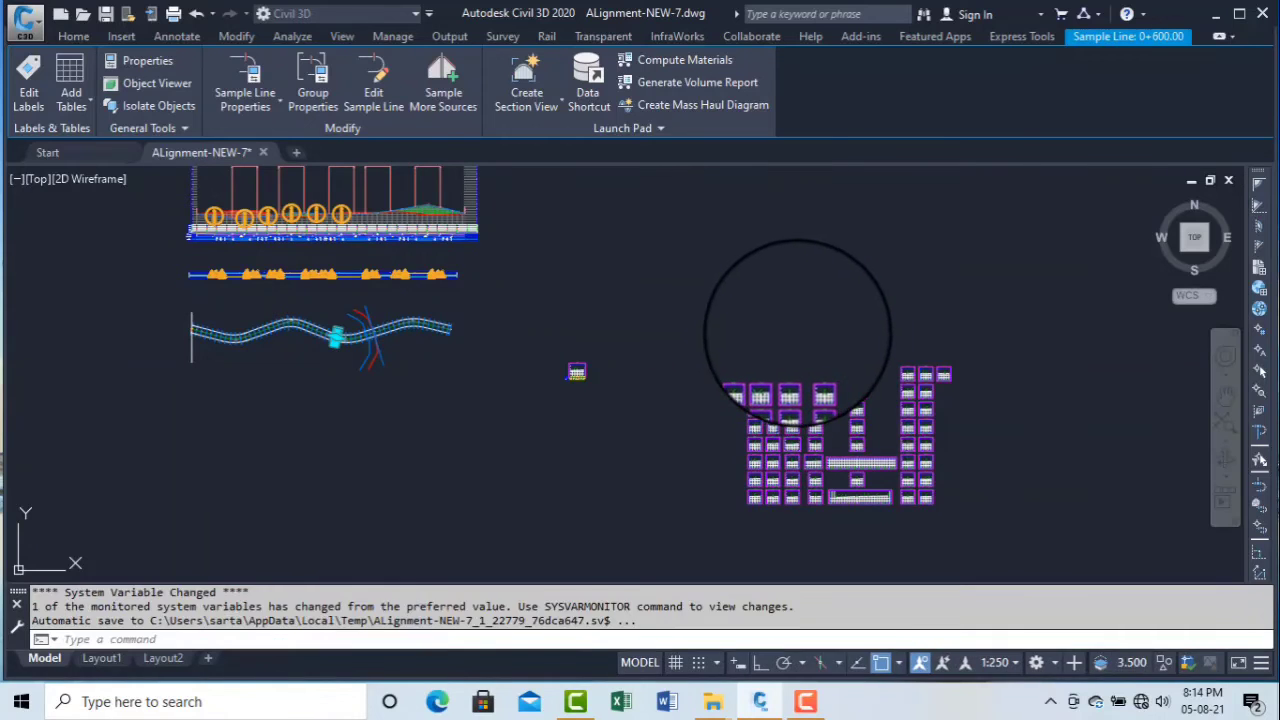
Examine the new grid of section views and the ground lines and offset labels at stations 0+900.00 and 1+060.00
scroll(790, 350, "up", 8)
scroll(437, 394, "up", 4)
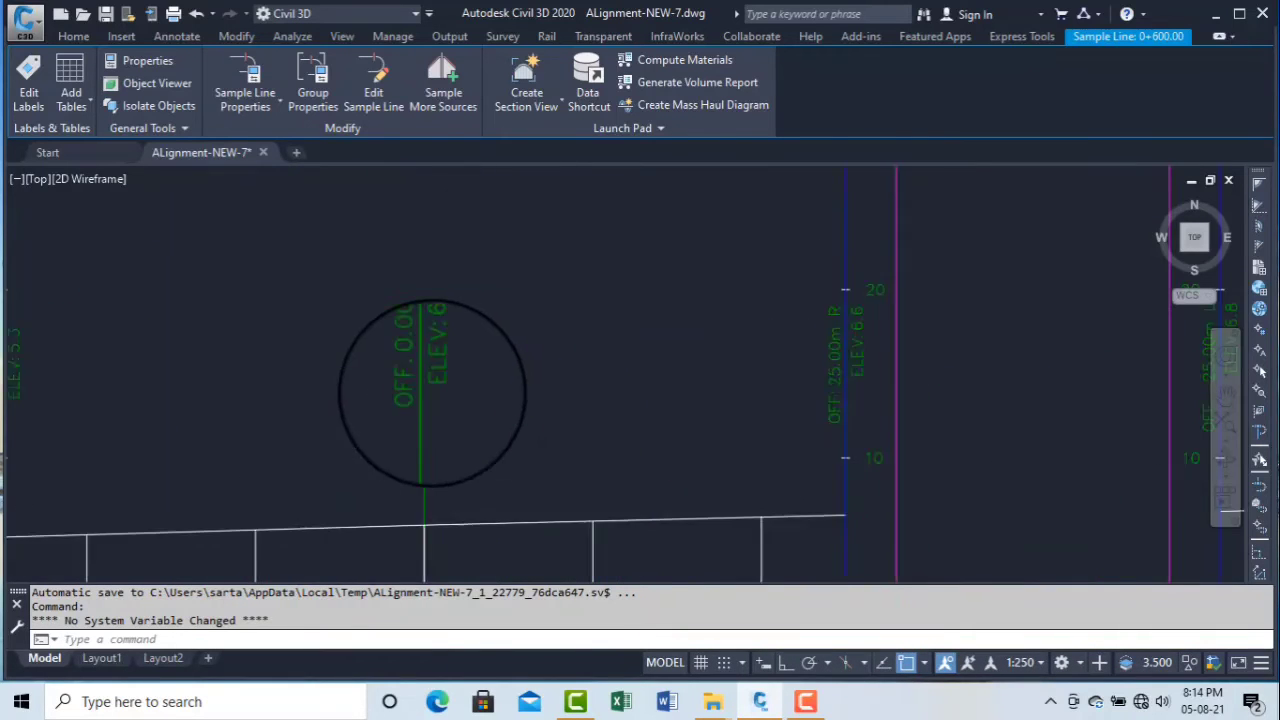
scroll(479, 267, "down", 12)
middle_click_drag(634, 420, 487, 278)
scroll(777, 500, "down", 2)
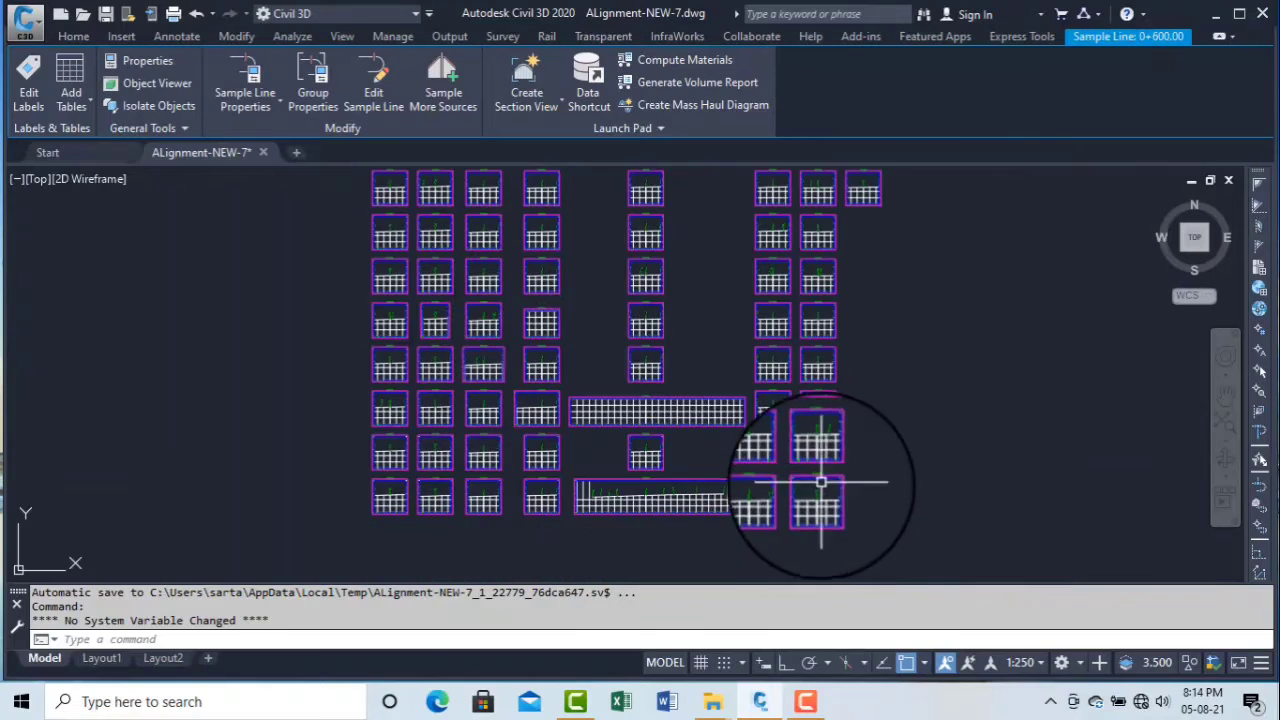
scroll(790, 505, "up", 10)
scroll(740, 400, "down", 5)
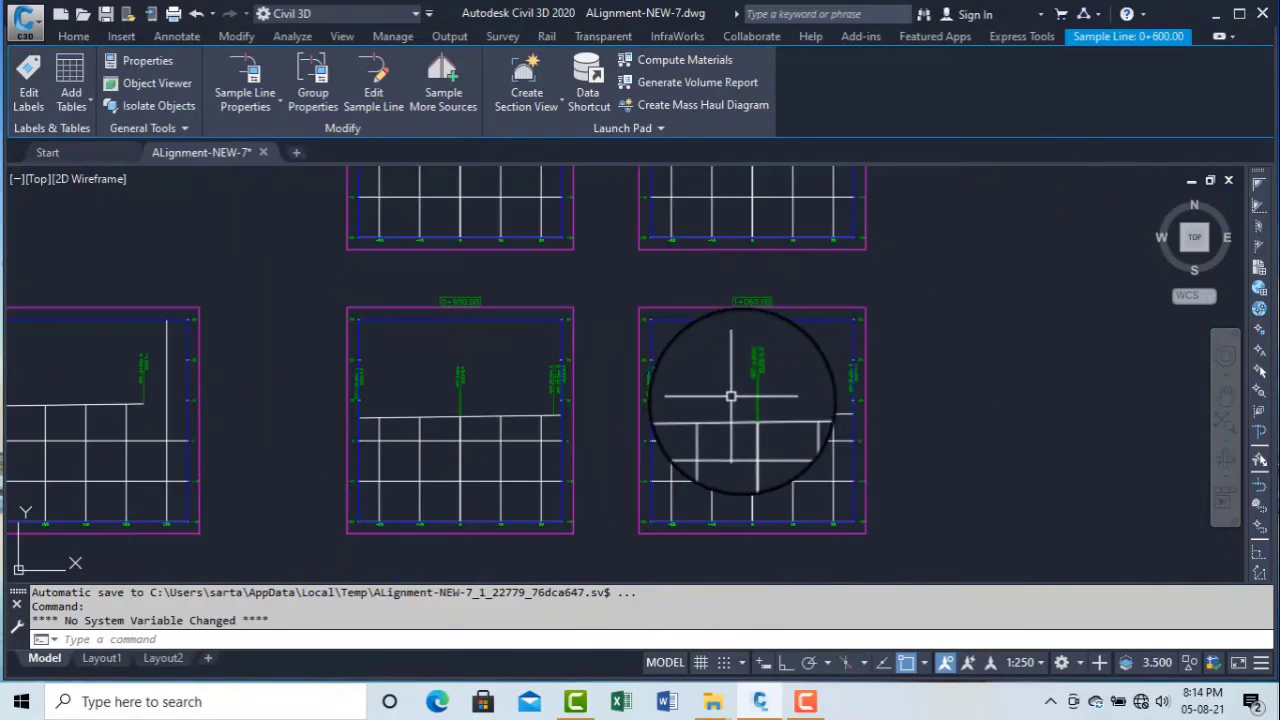
scroll(795, 410, "up", 5)
scroll(799, 420, "down", 4)
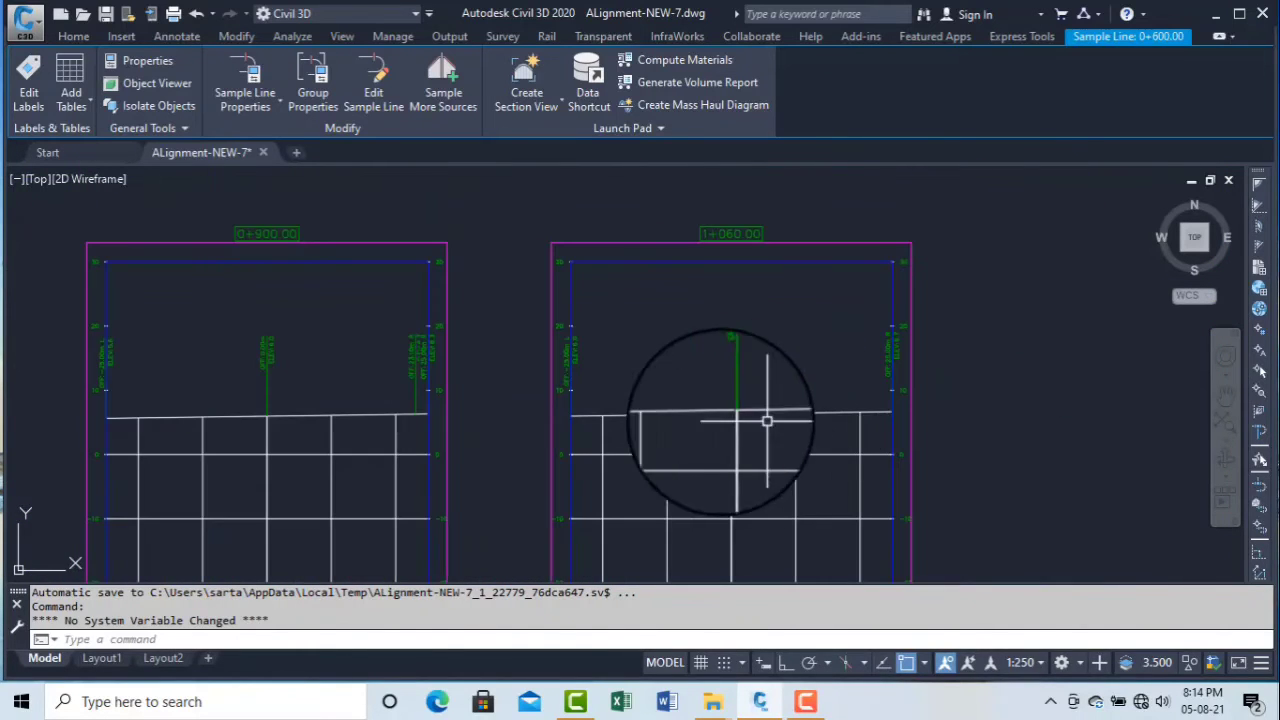
scroll(598, 419, "up", 2)
middle_click_drag(612, 418, 794, 400)
scroll(795, 401, "down", 6)
Locate the extra-wide section views in the grid and read their station labels, including 0+753.78
middle_click_drag(583, 416, 834, 421)
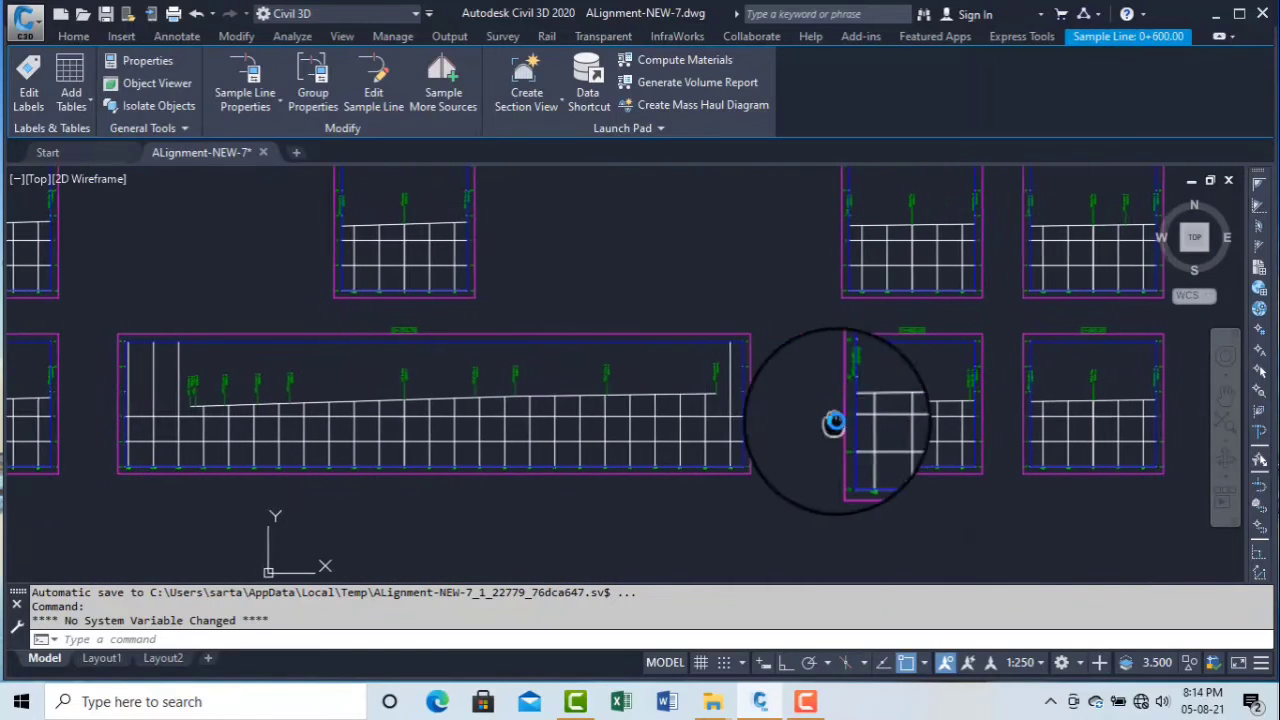
middle_click_drag(350, 432, 634, 420)
scroll(551, 409, "up", 2)
scroll(459, 399, "down", 4)
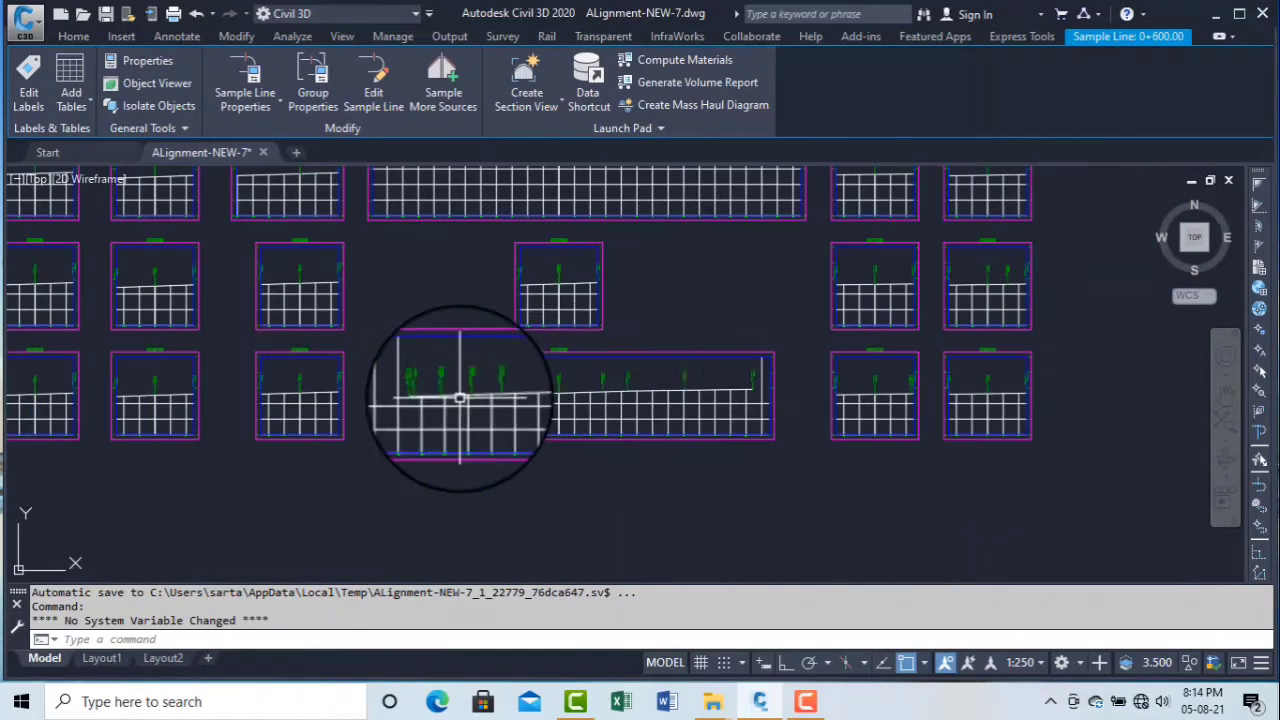
scroll(583, 379, "up", 5)
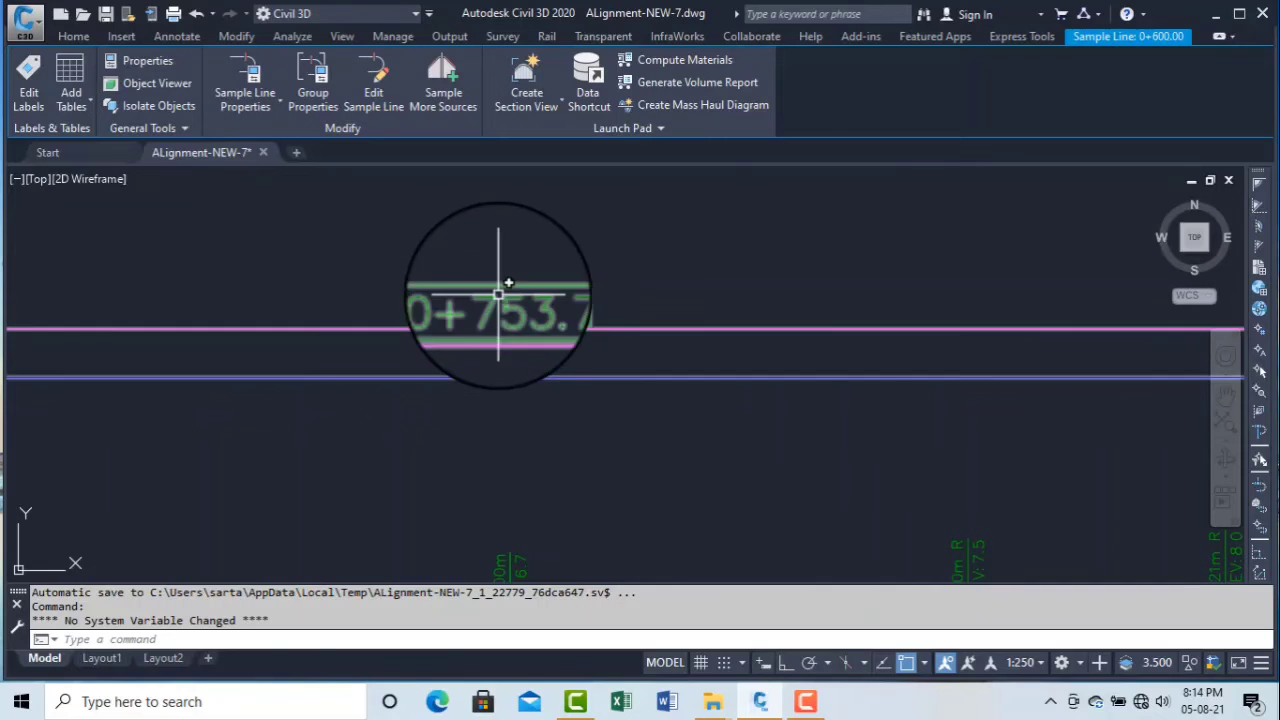
scroll(676, 310, "down", 6)
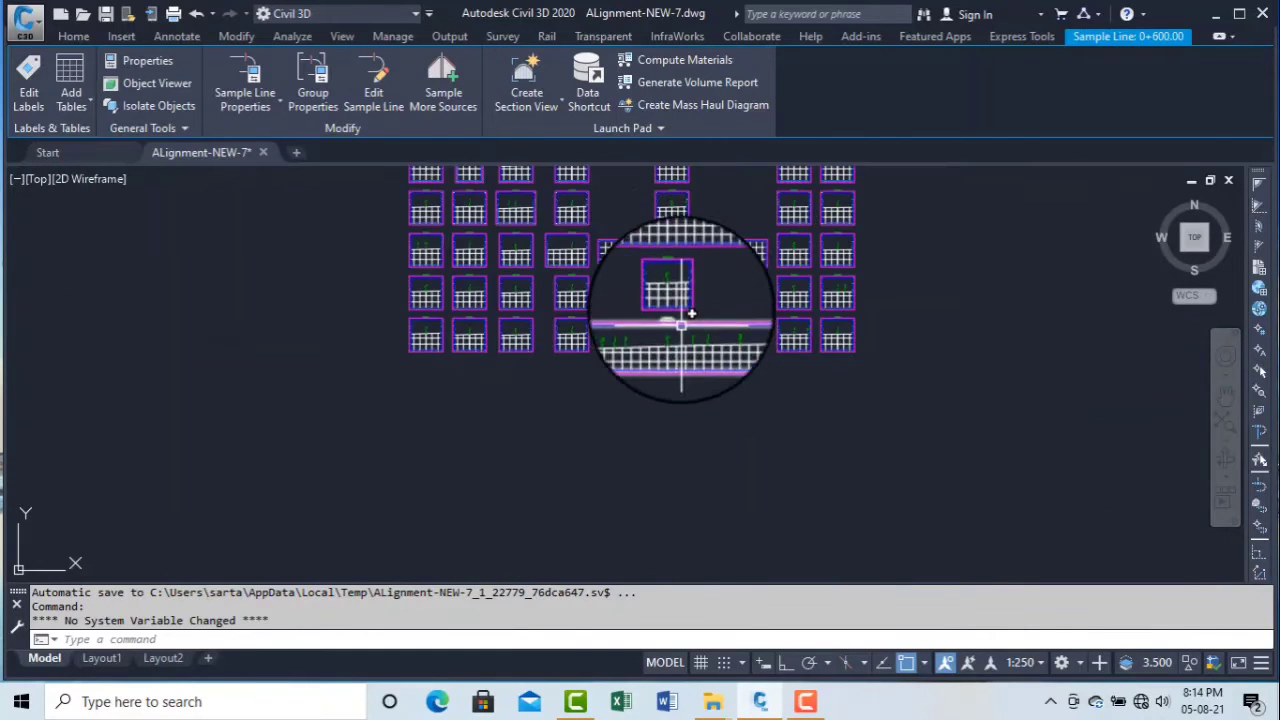
scroll(686, 250, "up", 8)
scroll(690, 275, "down", 8)
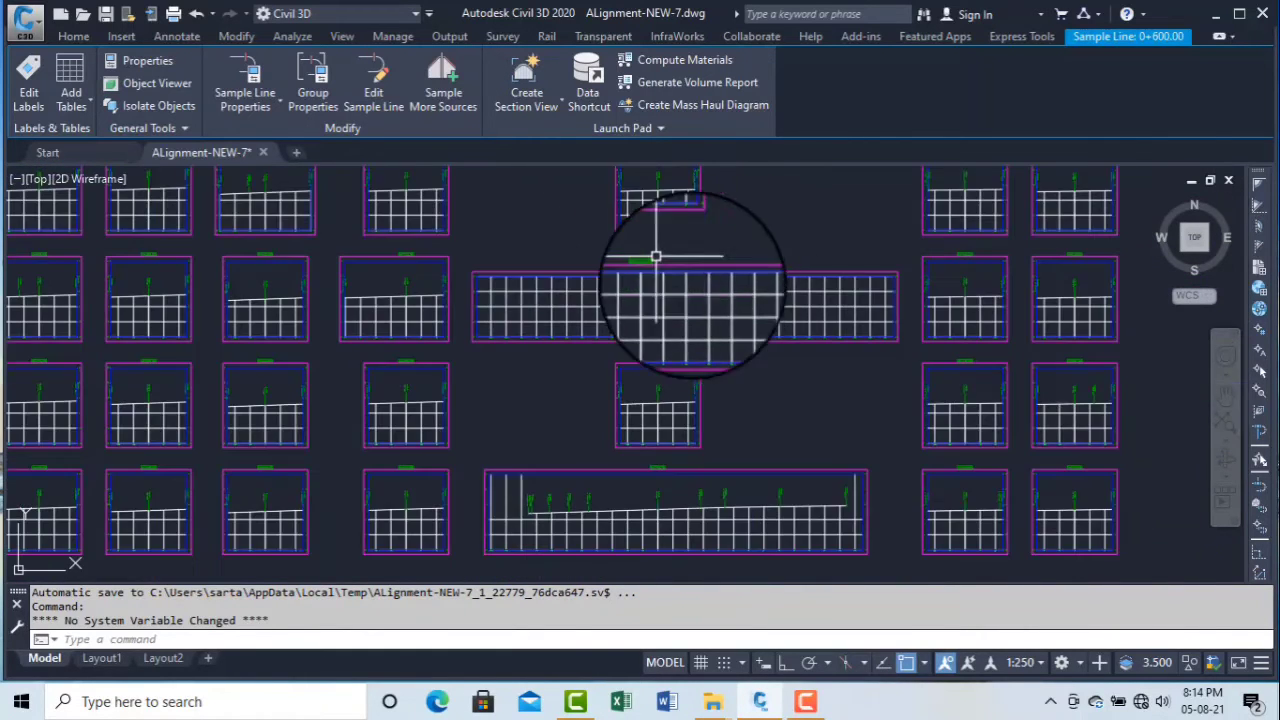
Inspect the long bent sample lines crossing the alignment in plan and read their station labels
scroll(373, 327, "up", 3)
scroll(375, 327, "up", 4)
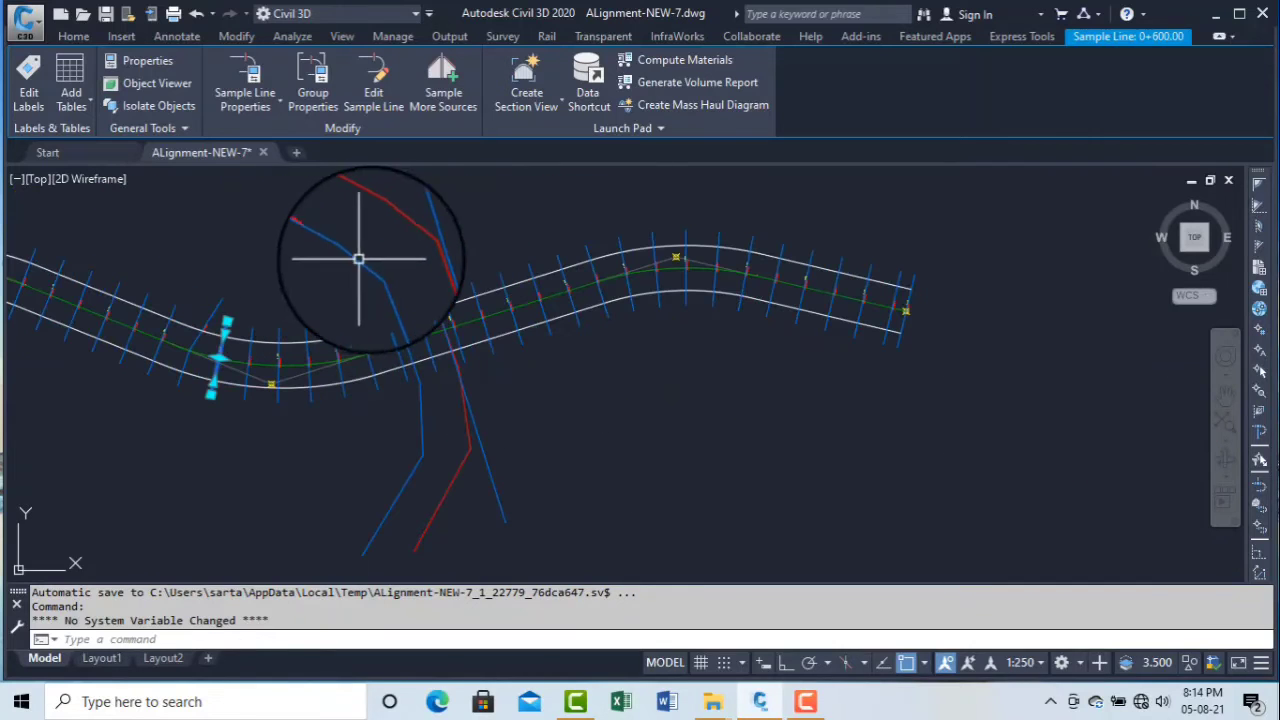
scroll(371, 352, "down", 4)
scroll(363, 322, "up", 2)
scroll(362, 321, "up", 3)
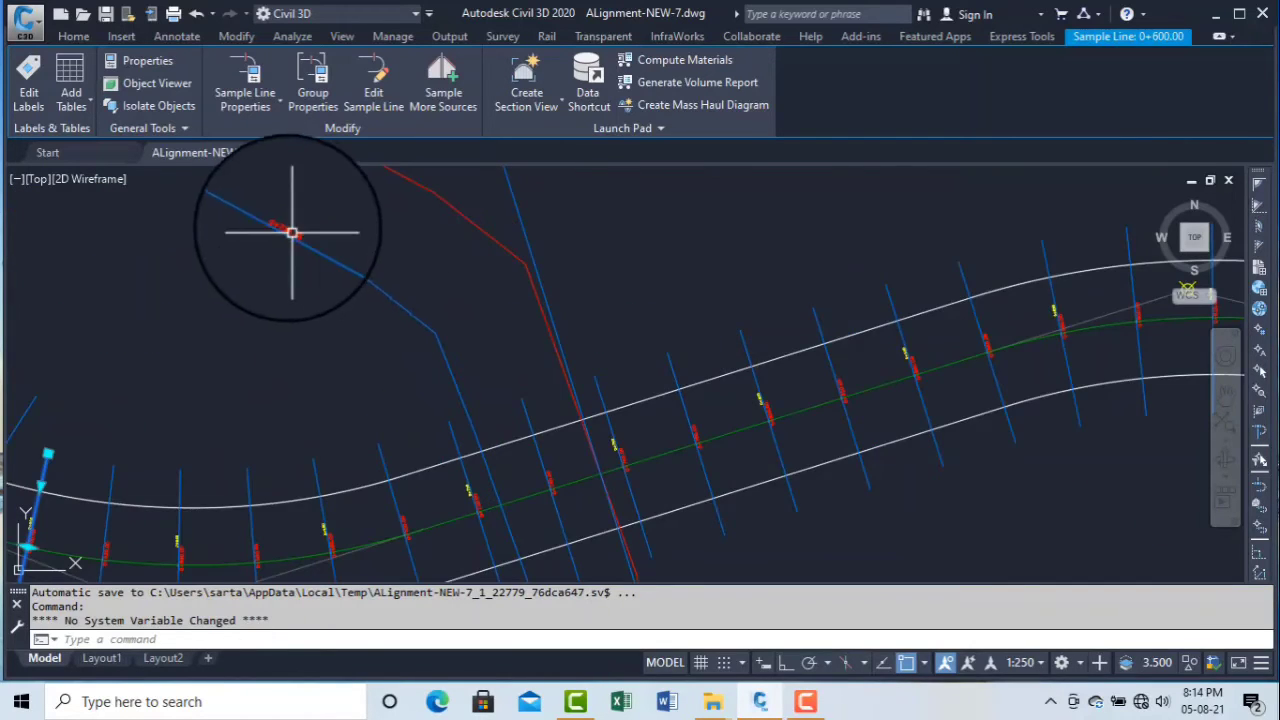
scroll(288, 228, "up", 6)
scroll(309, 327, "down", 6)
scroll(531, 246, "up", 2)
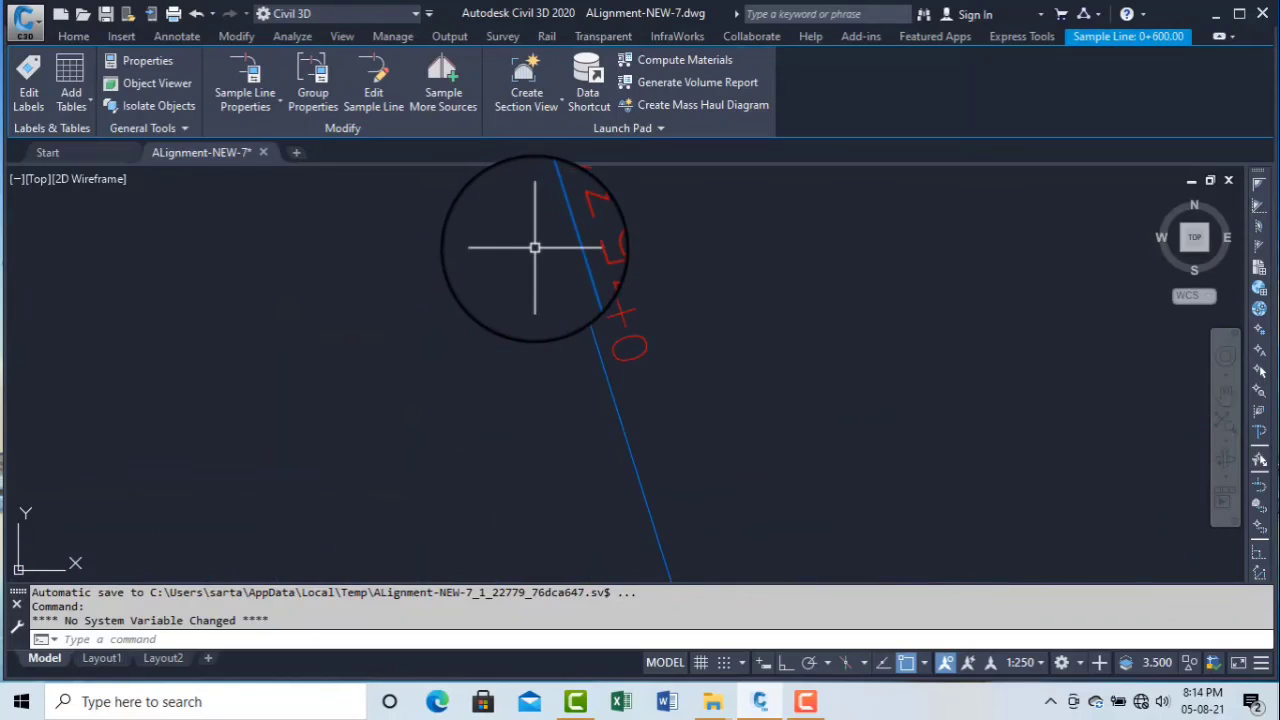
Compare the two extra-wide section views, following the ground line and its offset and elevation labels across the 0+753.78 view
scroll(360, 323, "down", 8)
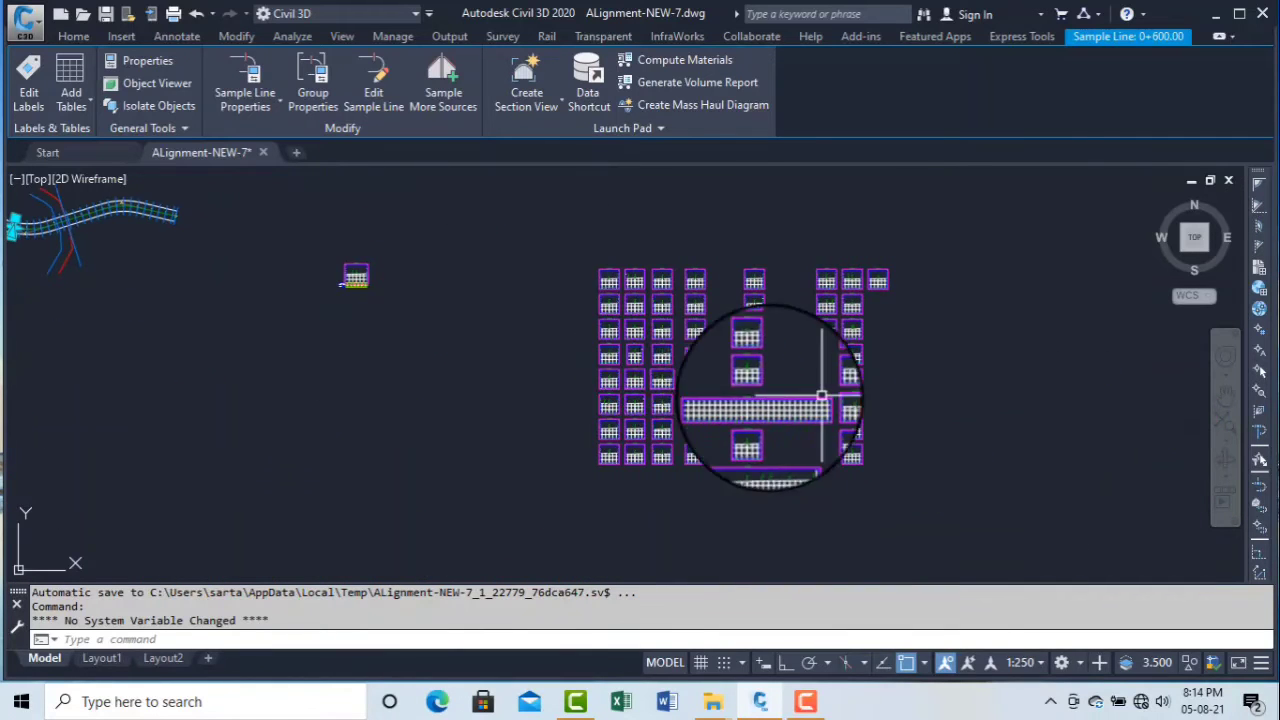
scroll(789, 424, "up", 5)
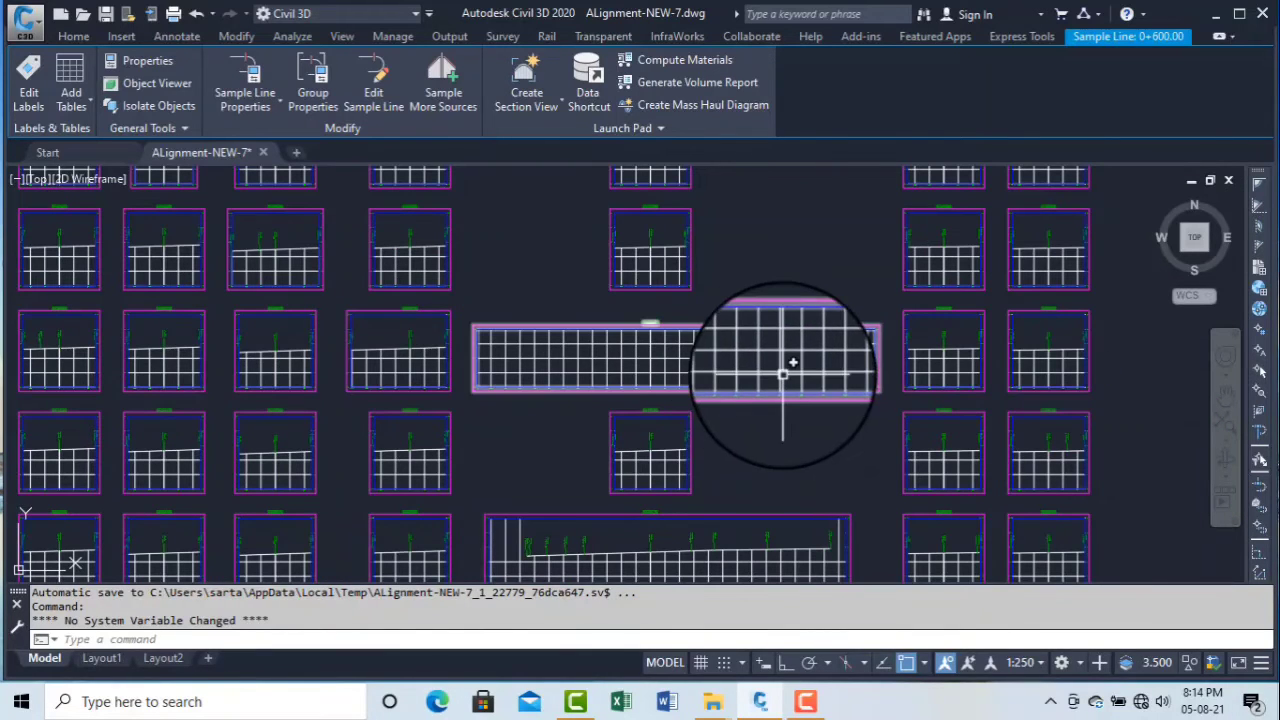
scroll(716, 348, "up", 2)
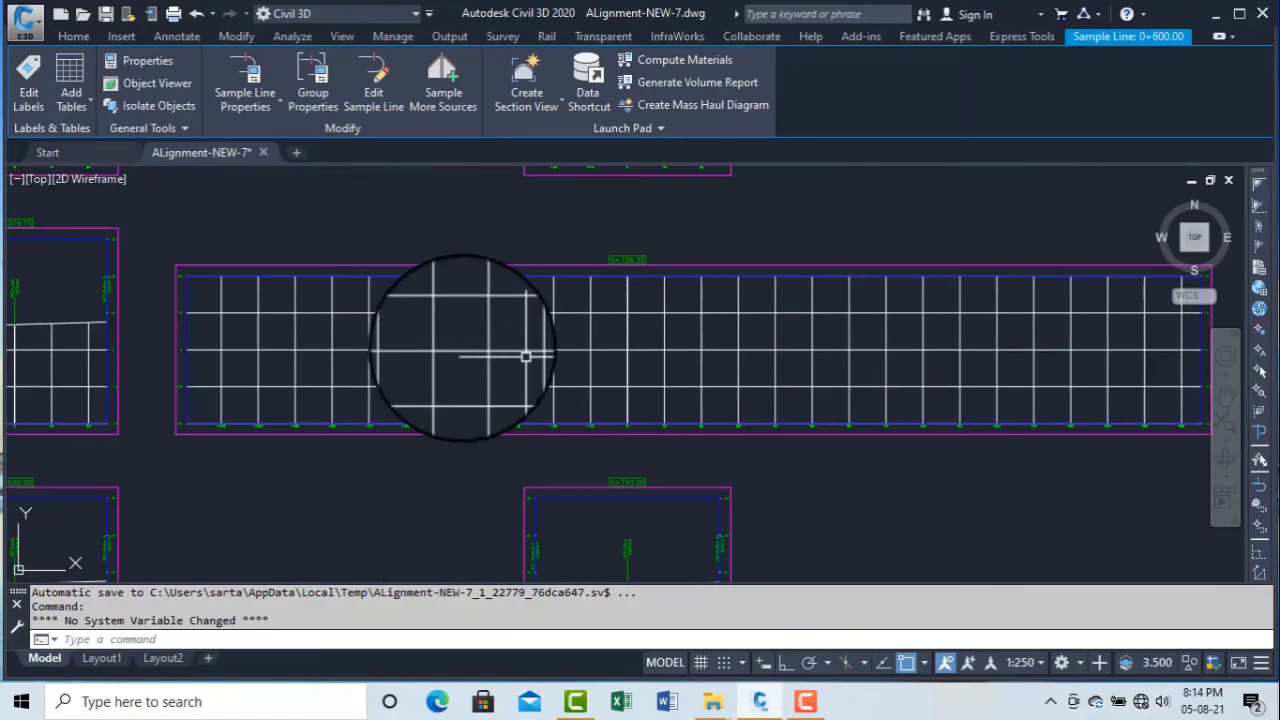
scroll(426, 283, "up", 2)
scroll(418, 277, "down", 5)
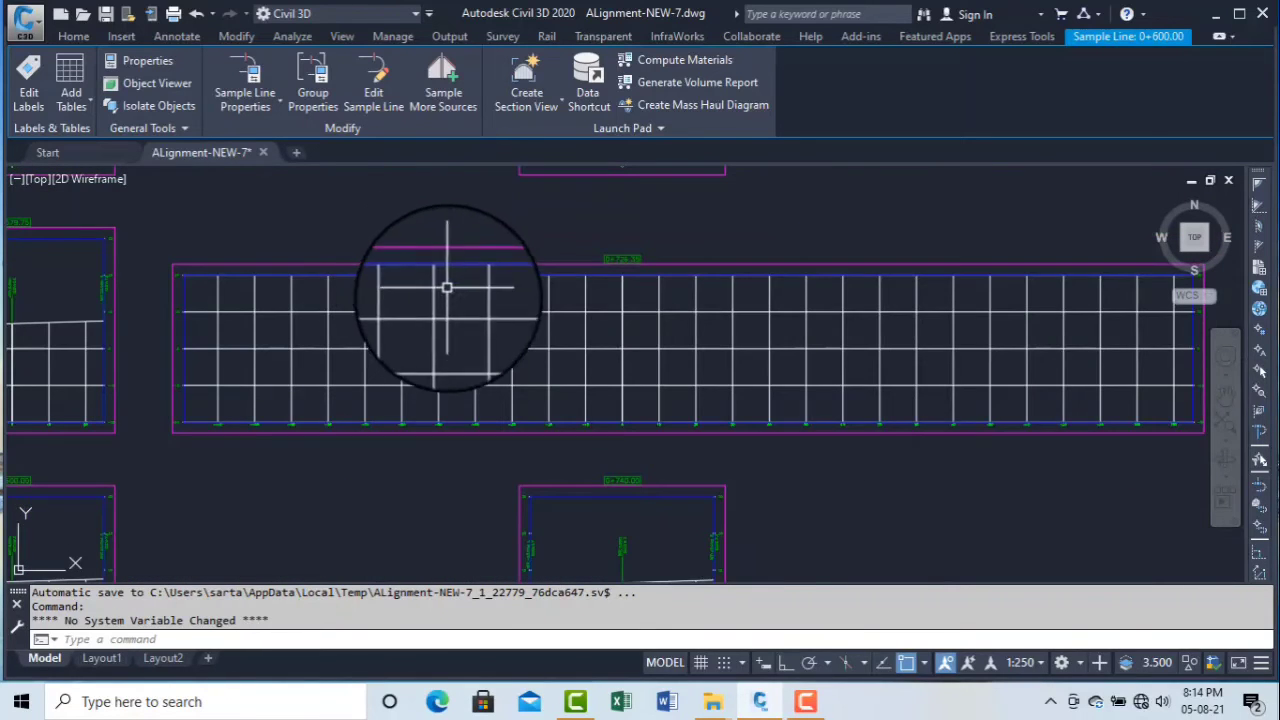
scroll(514, 438, "up", 3)
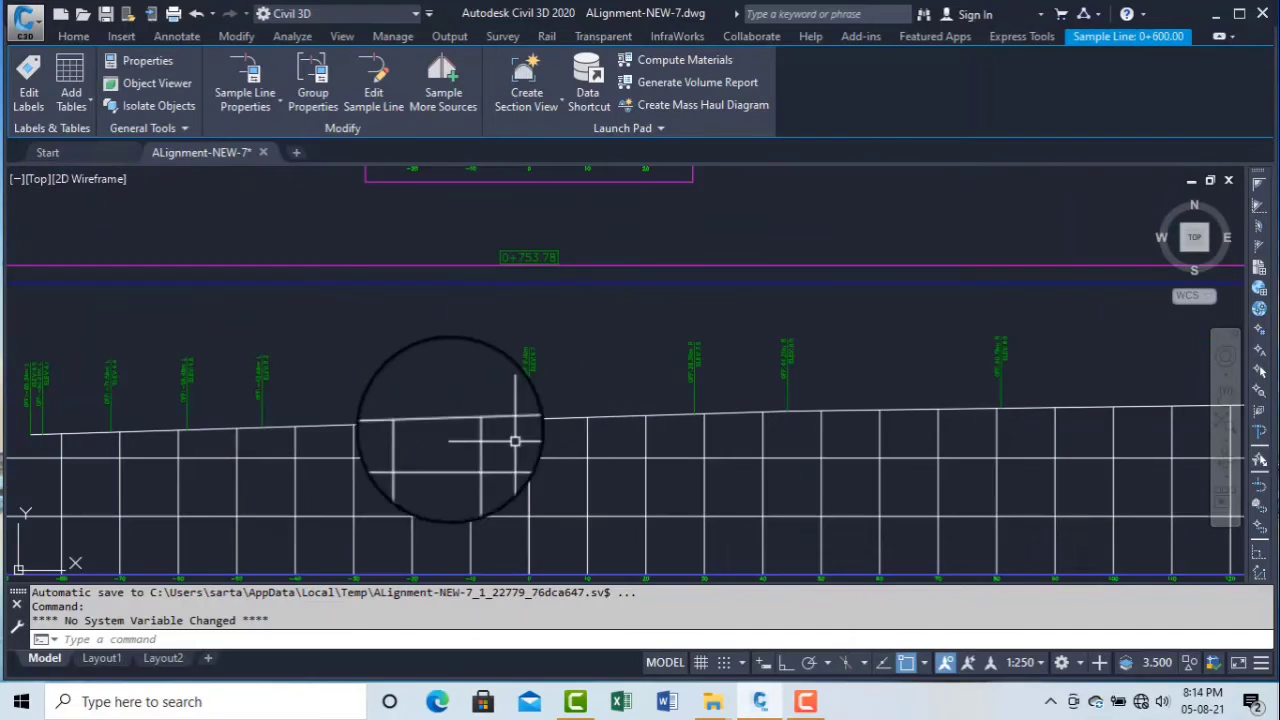
middle_click_drag(427, 425, 544, 368)
scroll(185, 393, "up", 1)
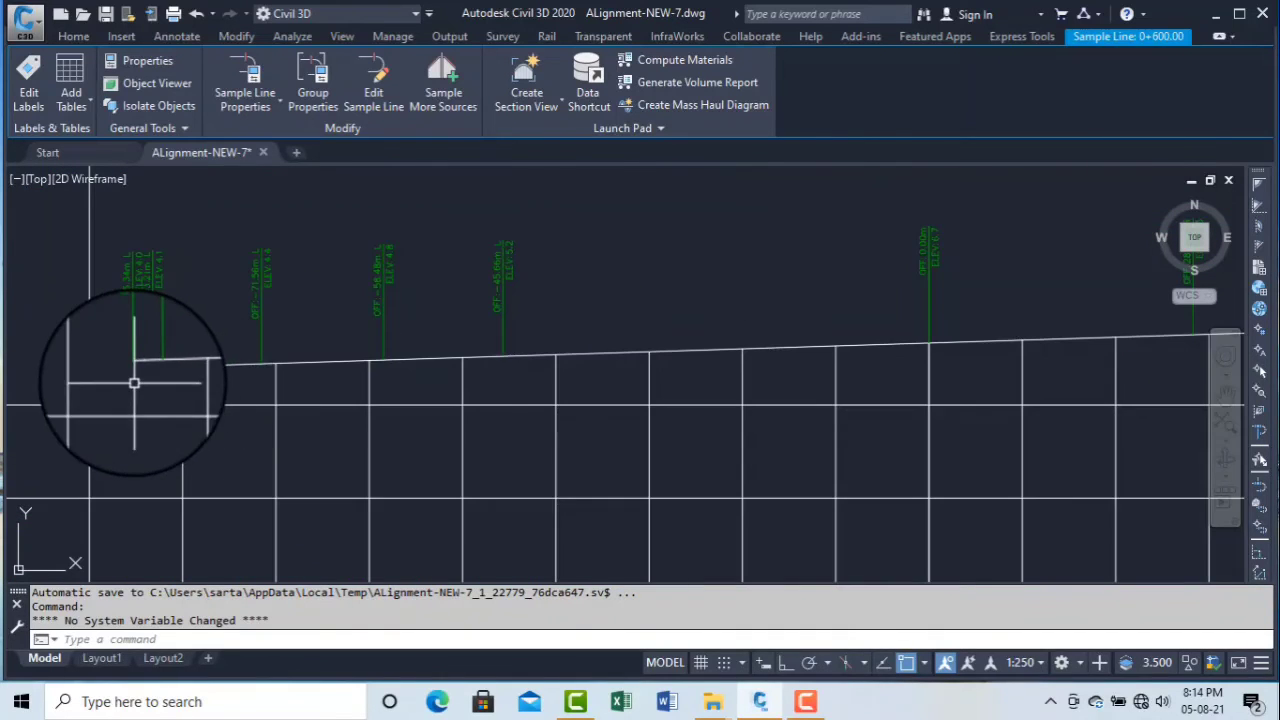
scroll(131, 381, "up", 2)
scroll(109, 376, "down", 3)
middle_click_drag(692, 363, 221, 400)
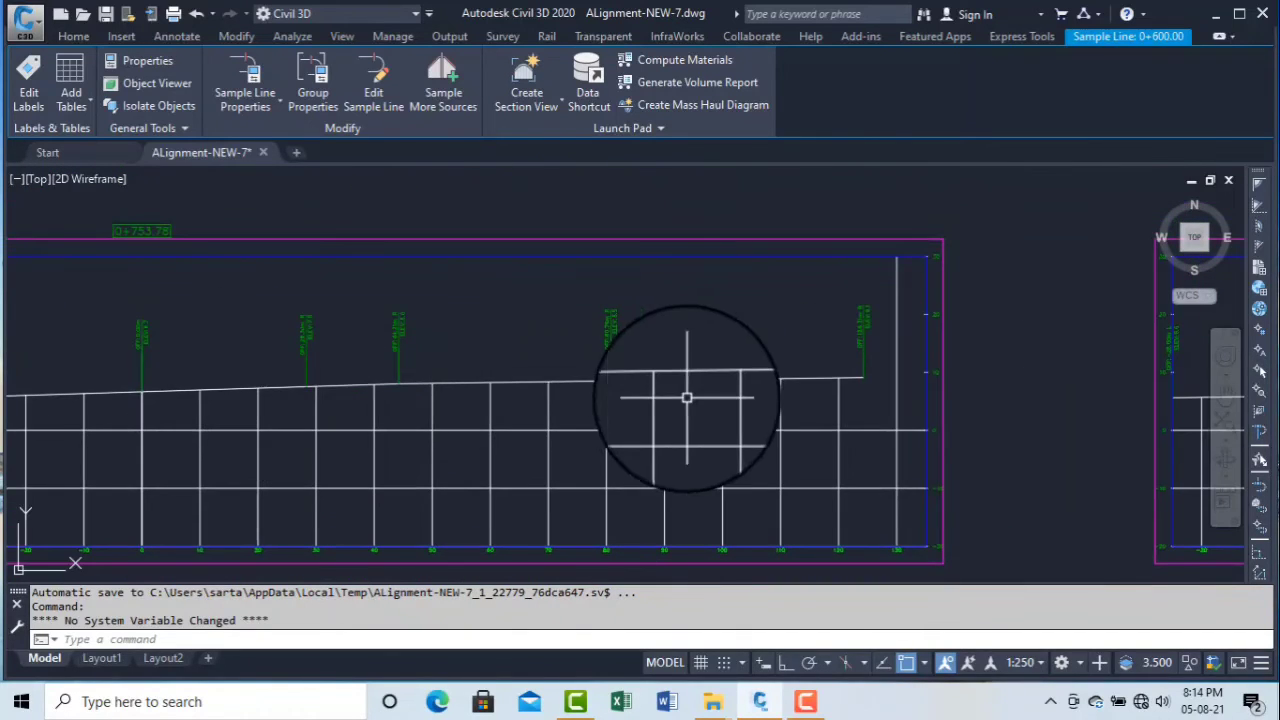
middle_click_drag(703, 391, 848, 377)
scroll(598, 369, "down", 4)
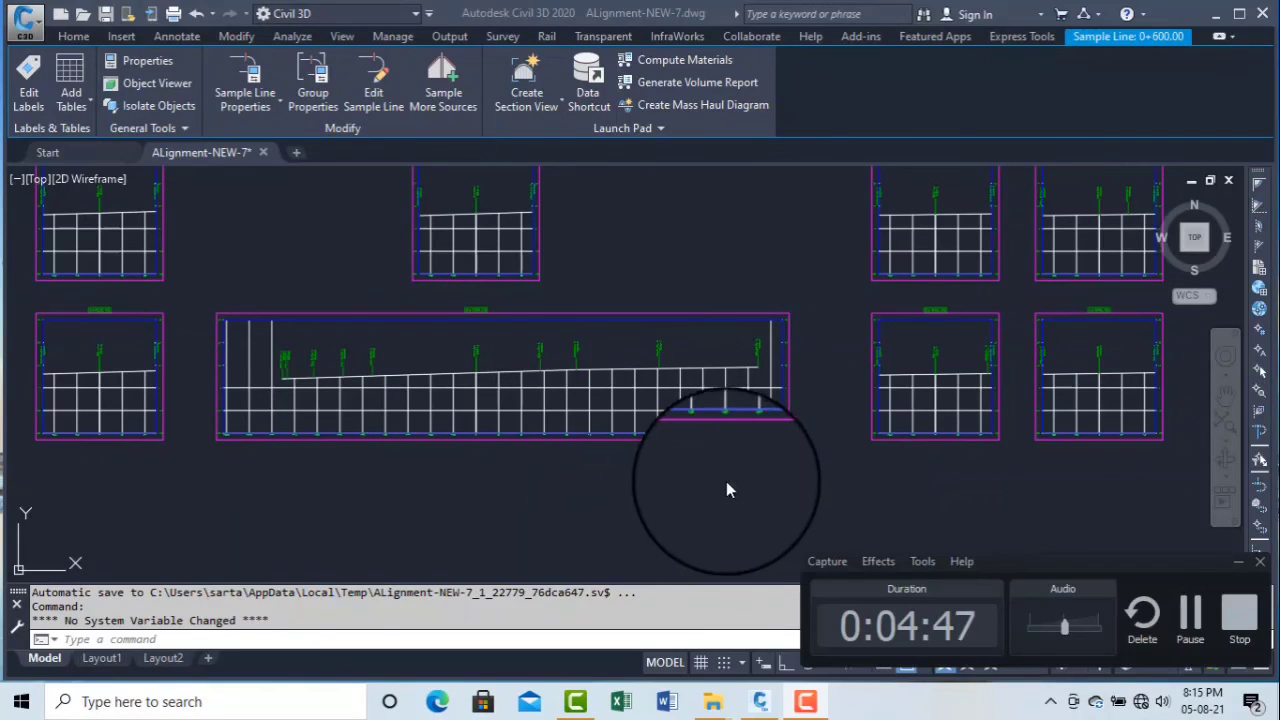
Review the sample lines along the alignment in plan together with the matching section views in the grid
scroll(560, 420, "down", 8)
scroll(293, 305, "up", 6)
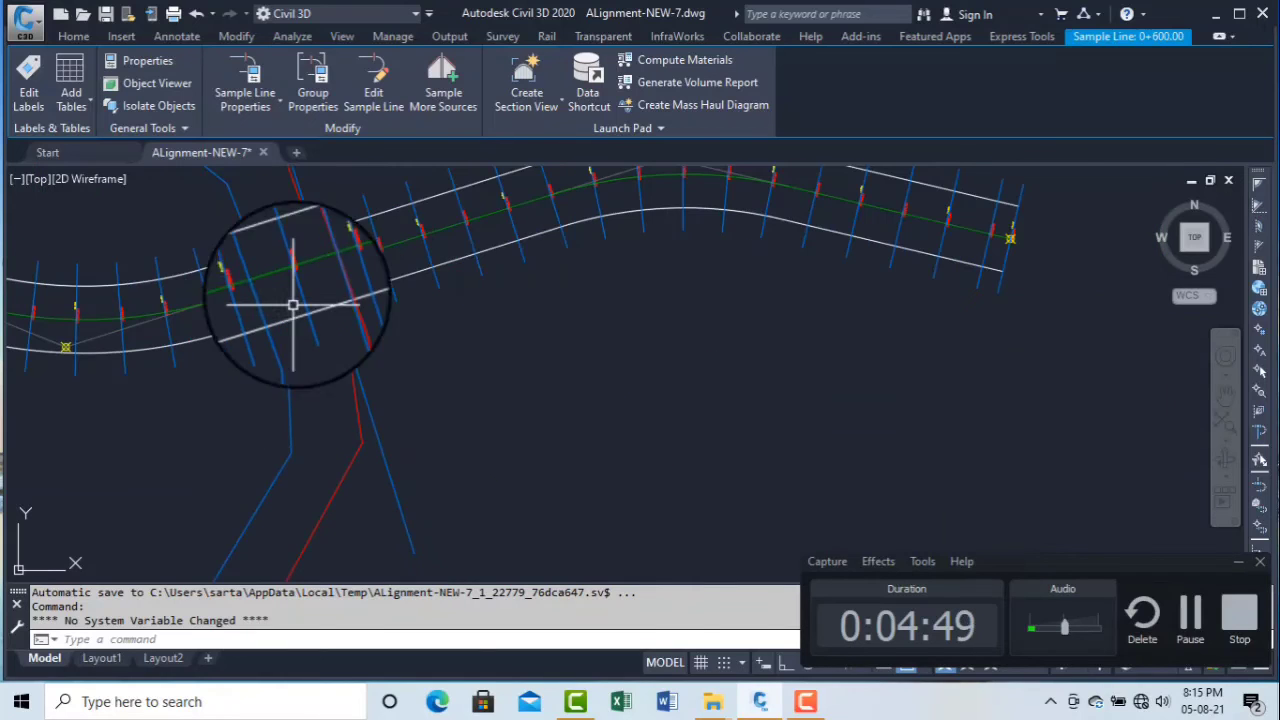
scroll(592, 265, "down", 2)
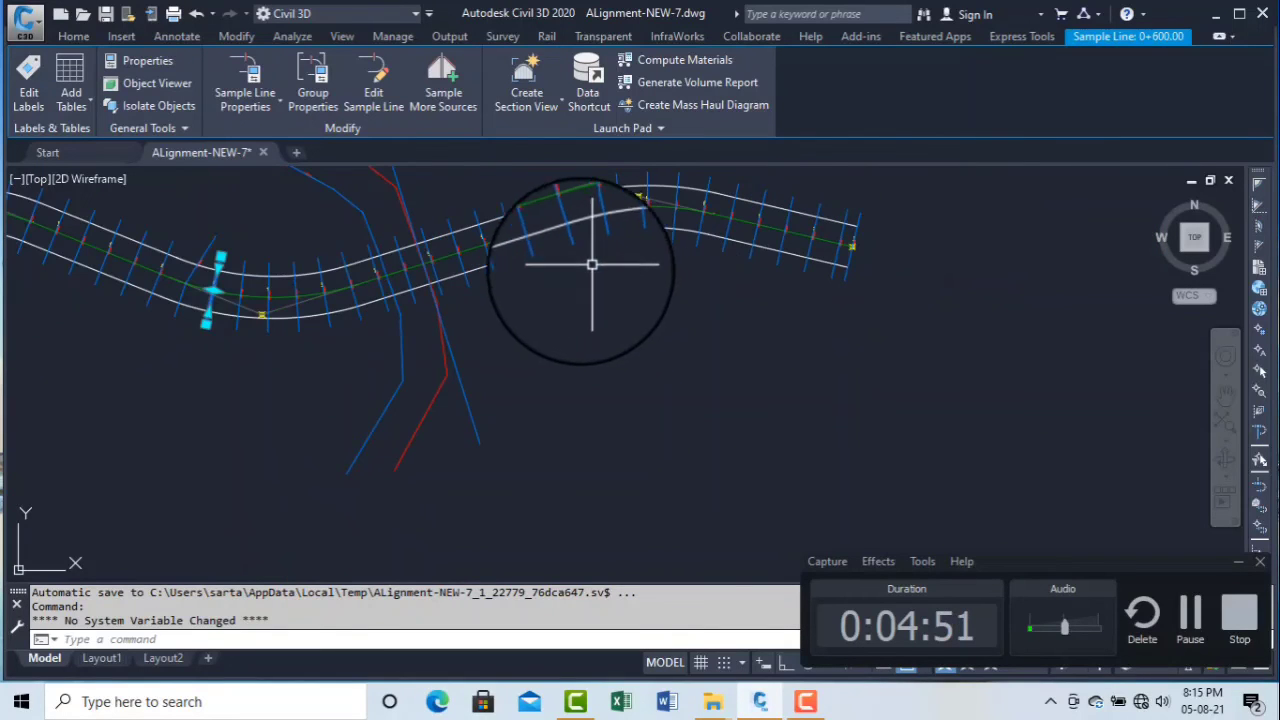
middle_click_drag(554, 274, 594, 360)
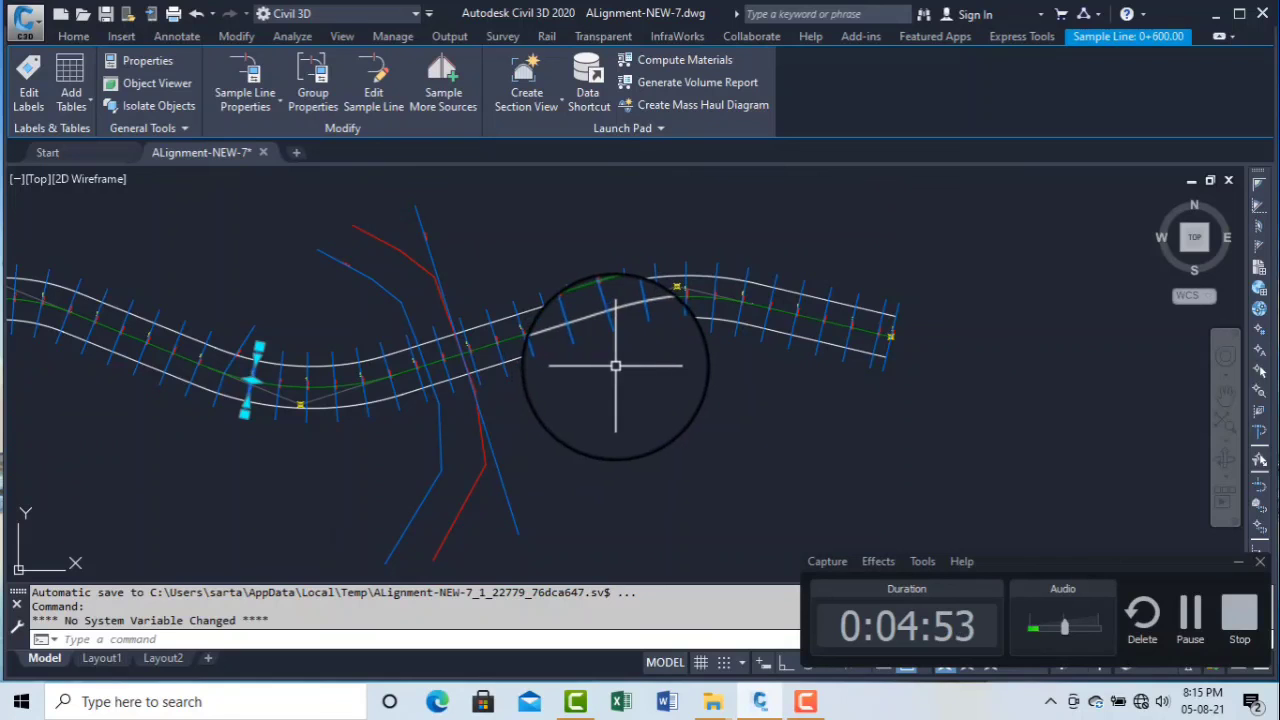
scroll(591, 333, "down", 5)
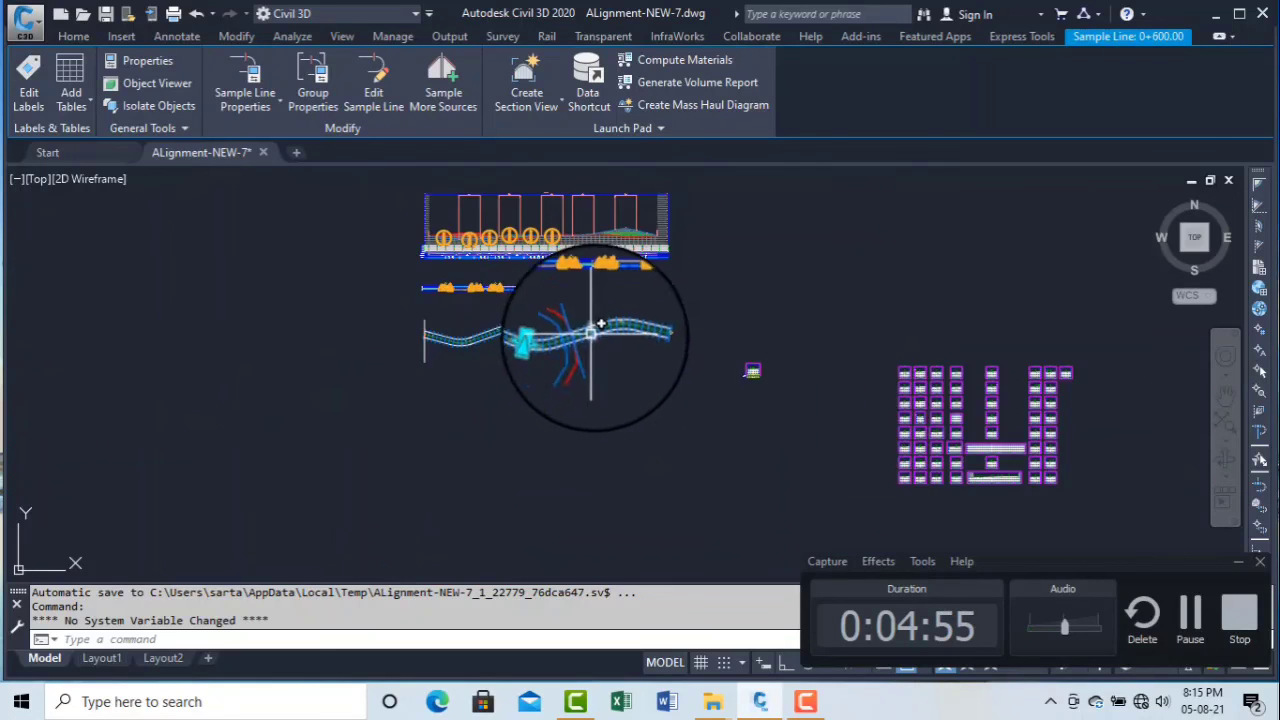
scroll(965, 420, "up", 5)
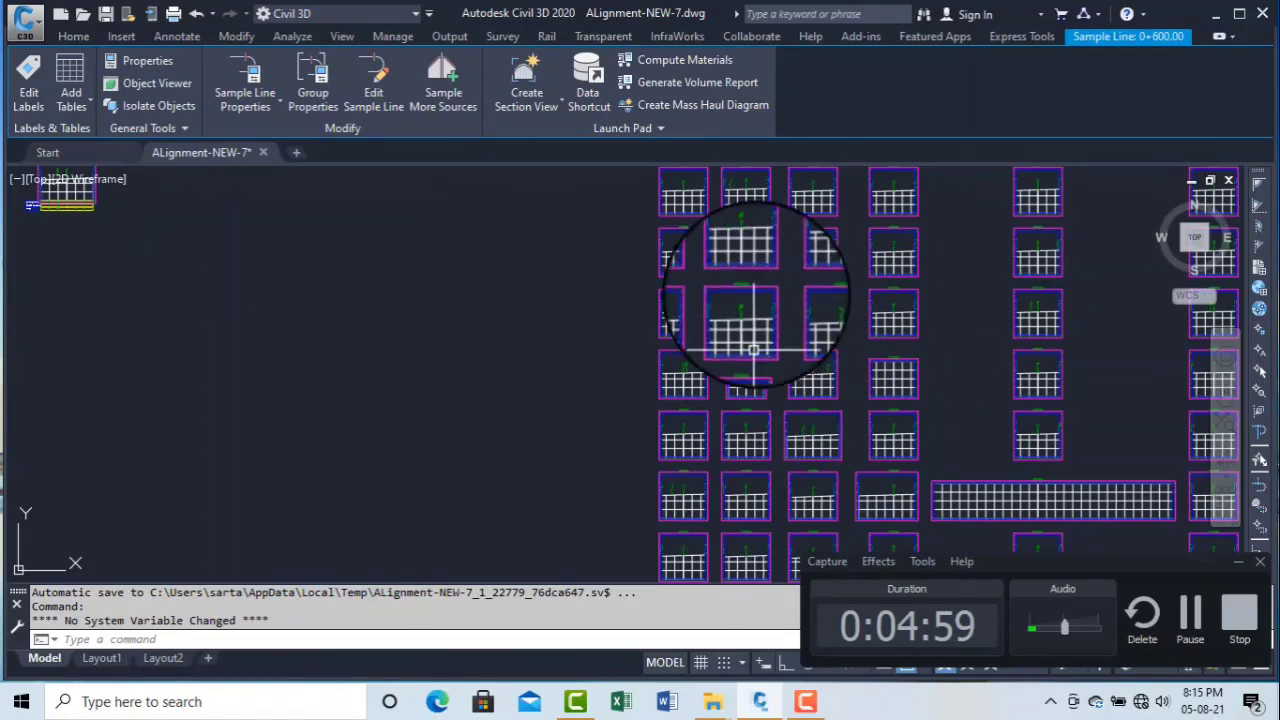
scroll(772, 290, "down", 2)
scroll(900, 506, "up", 5)
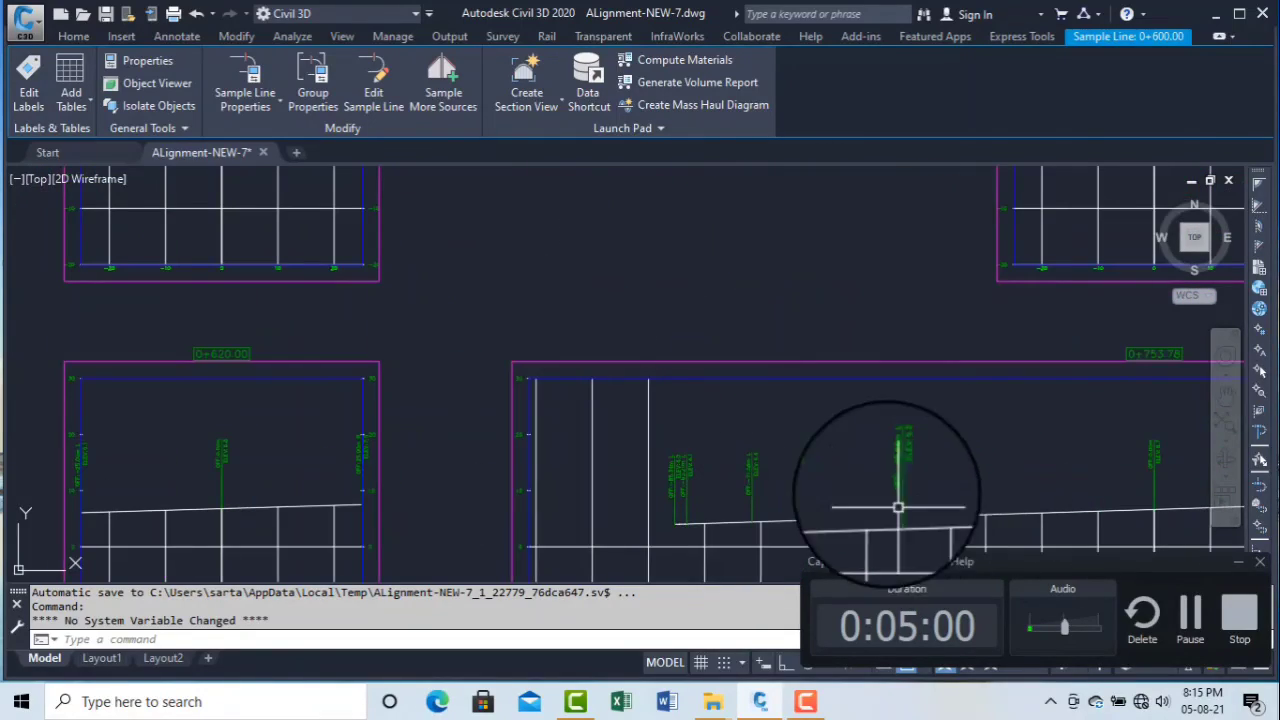